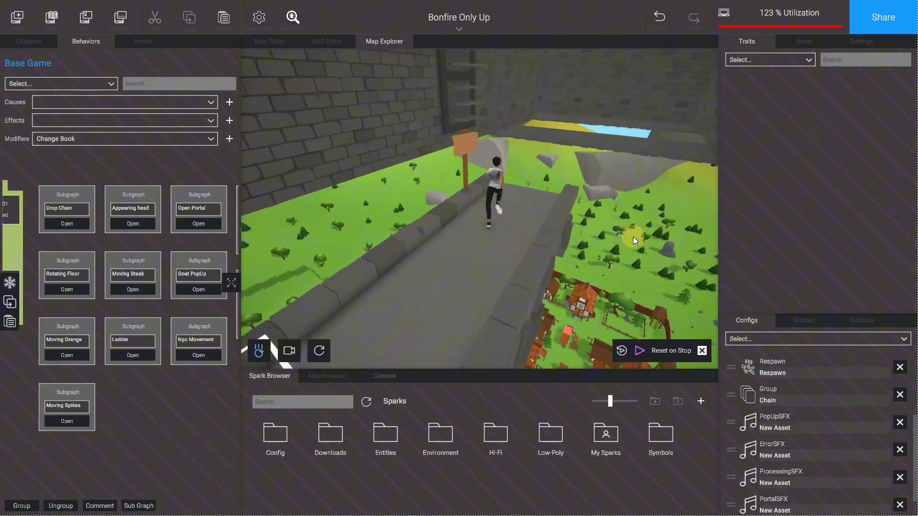
key("a")
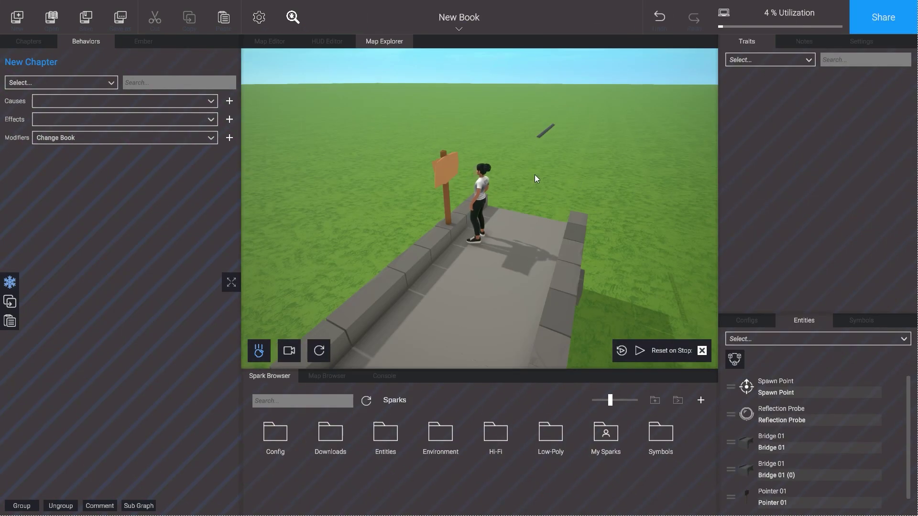
- Add an Approached cause for the Pointer 01 sign to the chapter's behavior graph
left_click(454, 159)
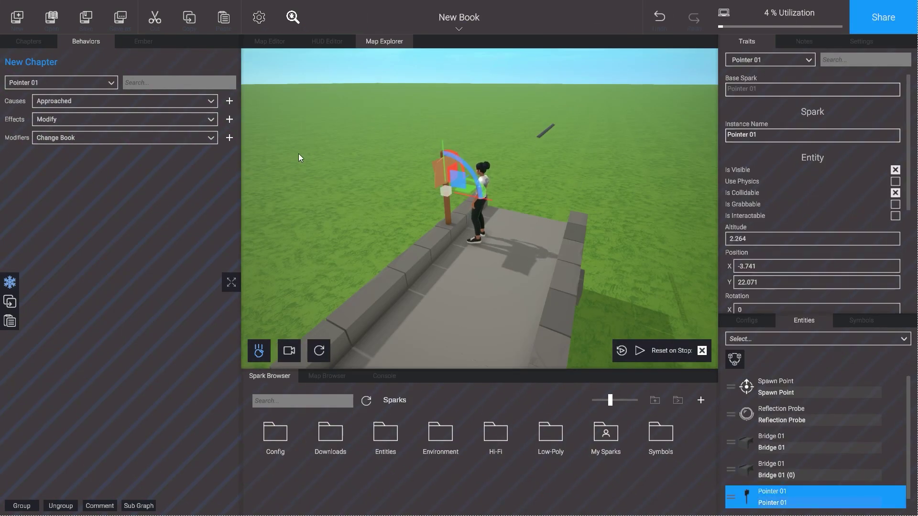
left_click(202, 102)
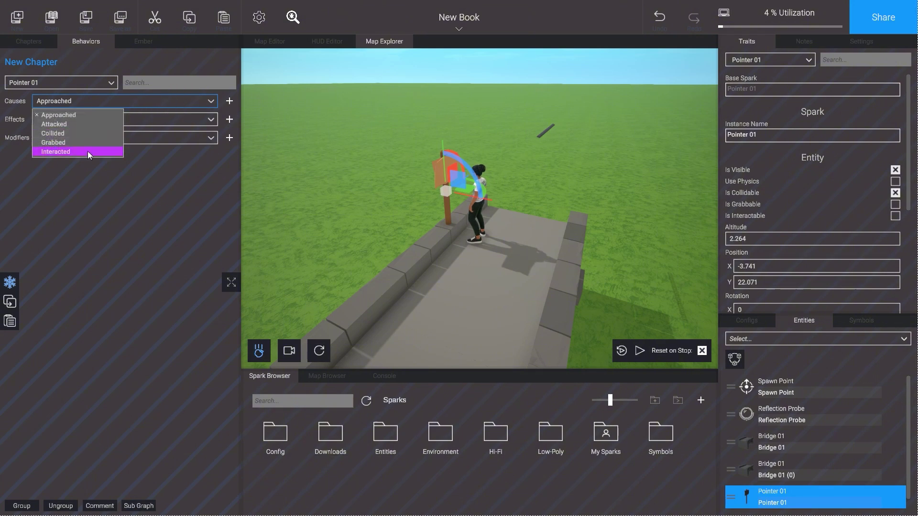
left_click(209, 108)
left_click(230, 101)
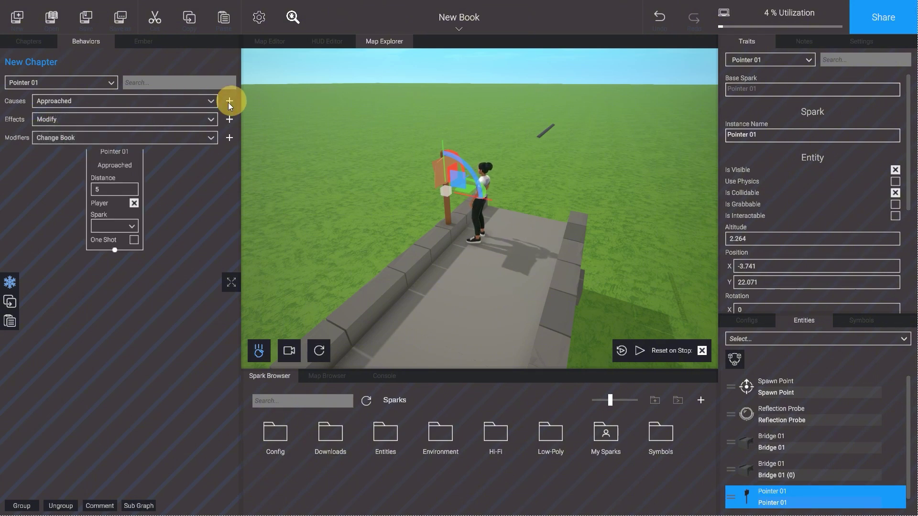
left_click_drag(120, 184, 104, 226)
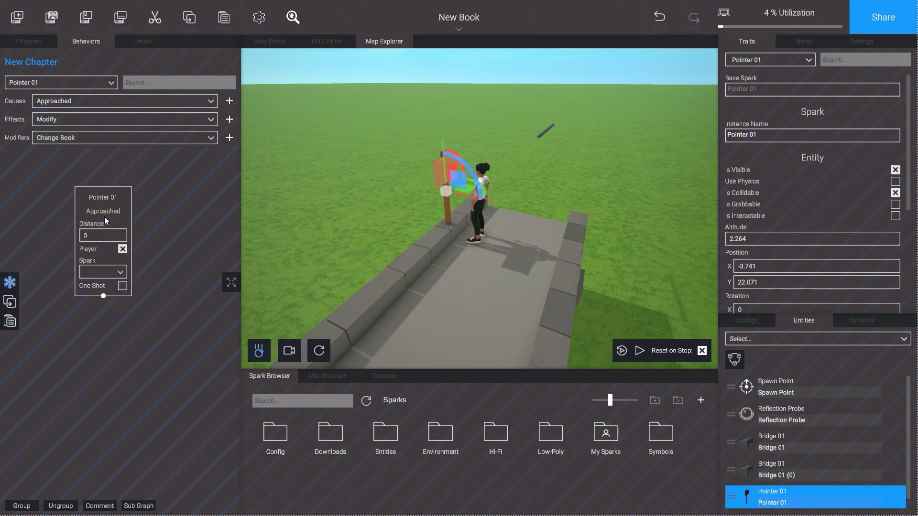
- Add a Converse effect for Pointer 01 and place it below the Approached node
left_click(148, 117)
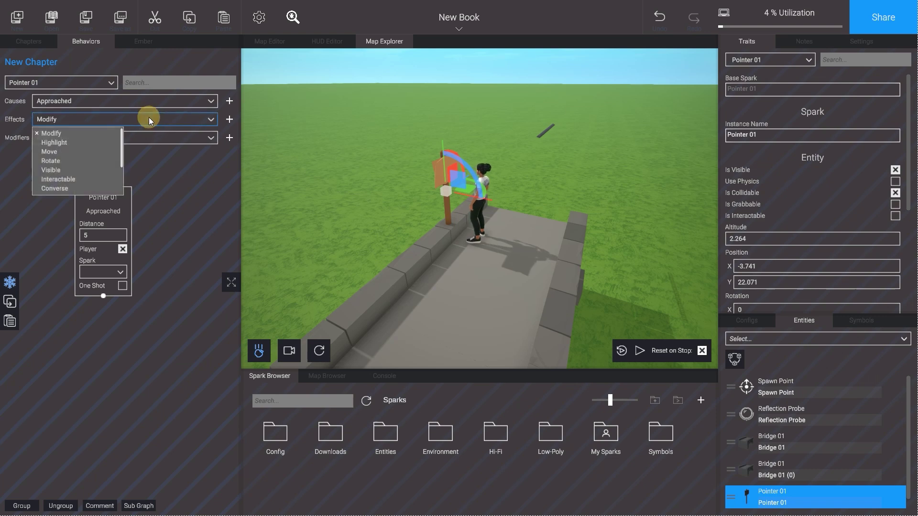
left_click(70, 188)
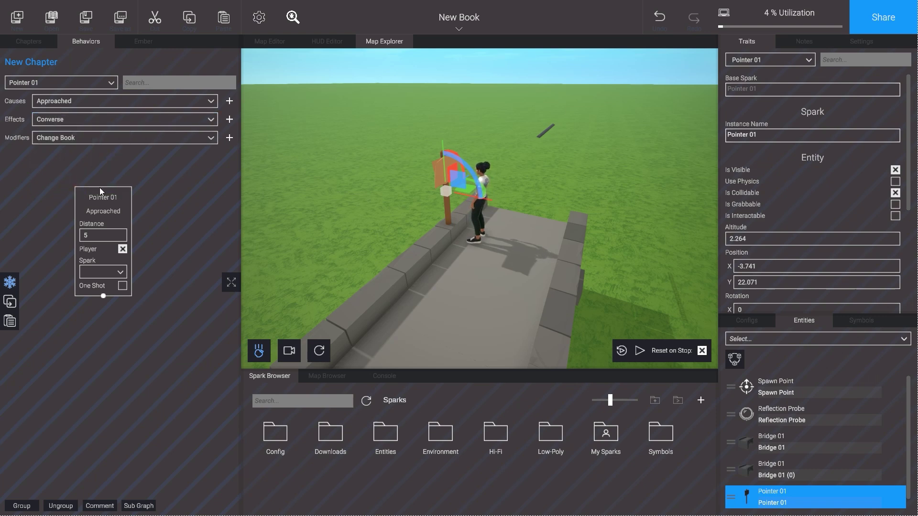
left_click(228, 119)
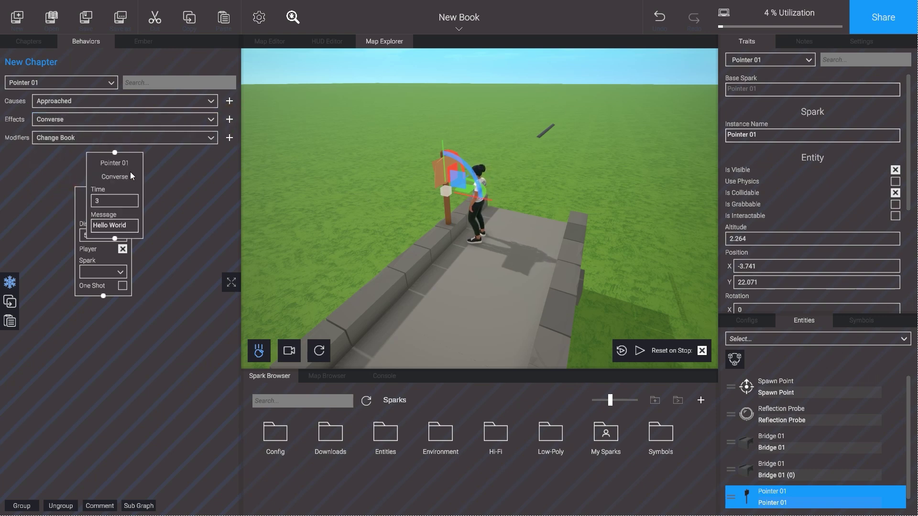
left_click_drag(114, 162, 104, 340)
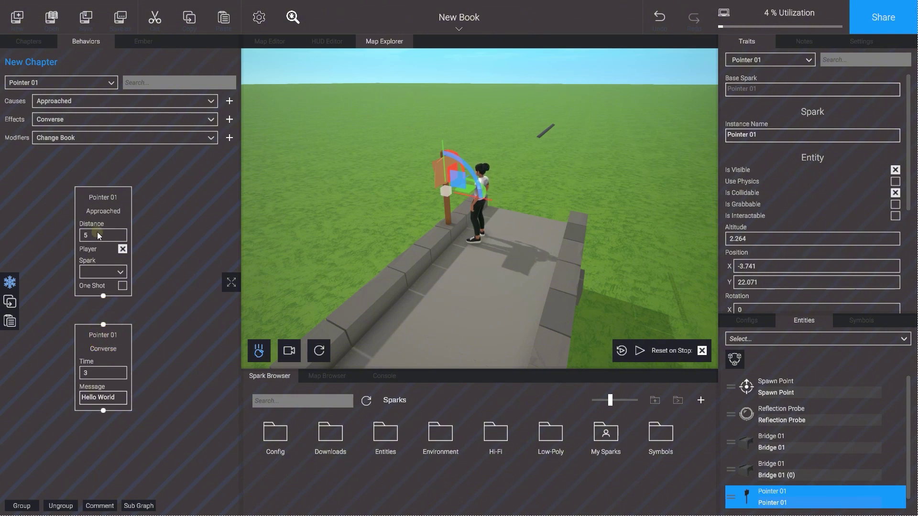
- Set Approached to distance 1 with One Shot, set Converse to time 4 with the message "Touch to lower the chains", and link the nodes
type("1")
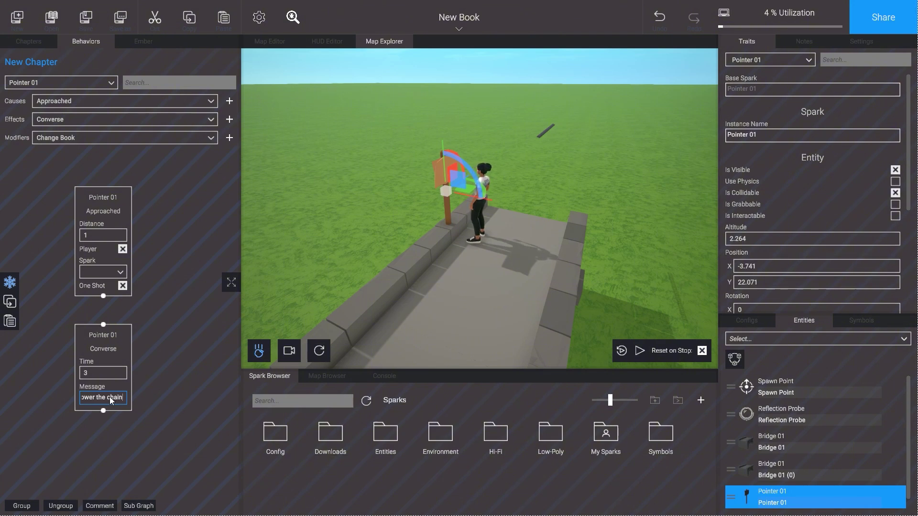
left_click(107, 372)
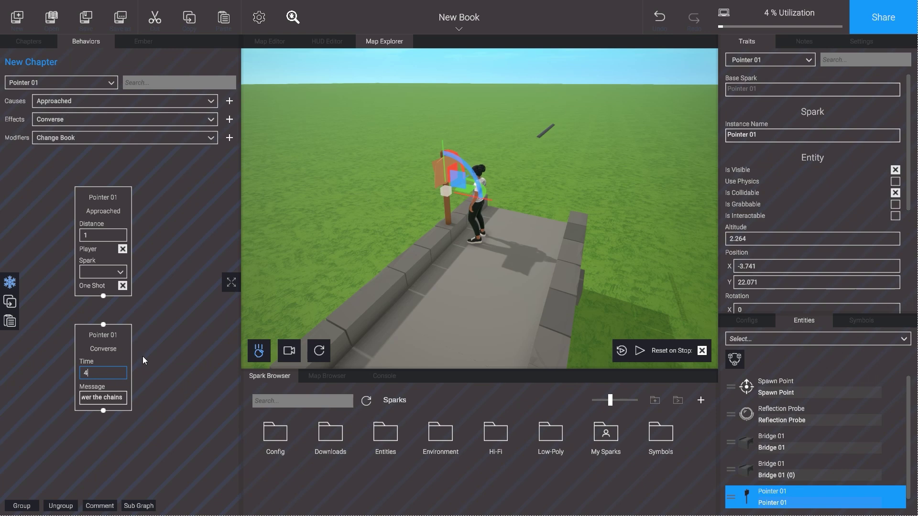
type("4")
left_click_drag(103, 296, 104, 322)
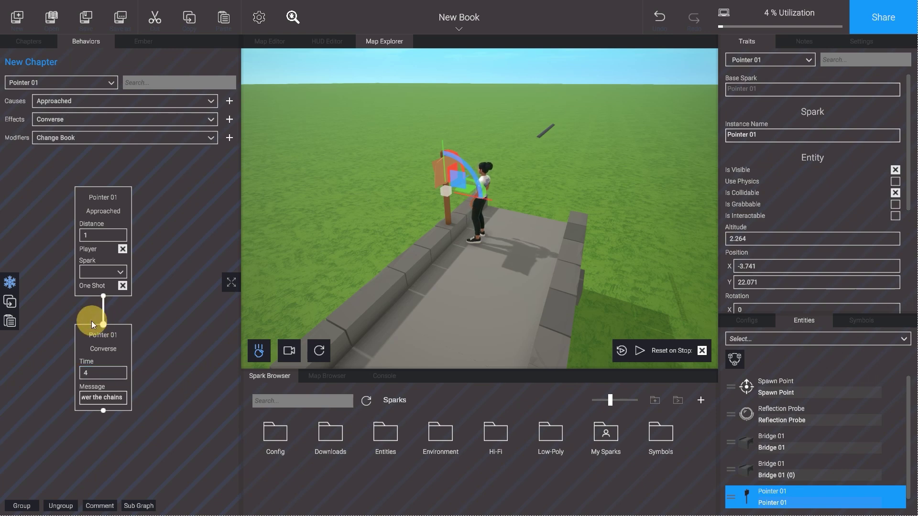
- Playtest the scene by walking the character up to the sign to check its message, and stop the playtest
key("s")
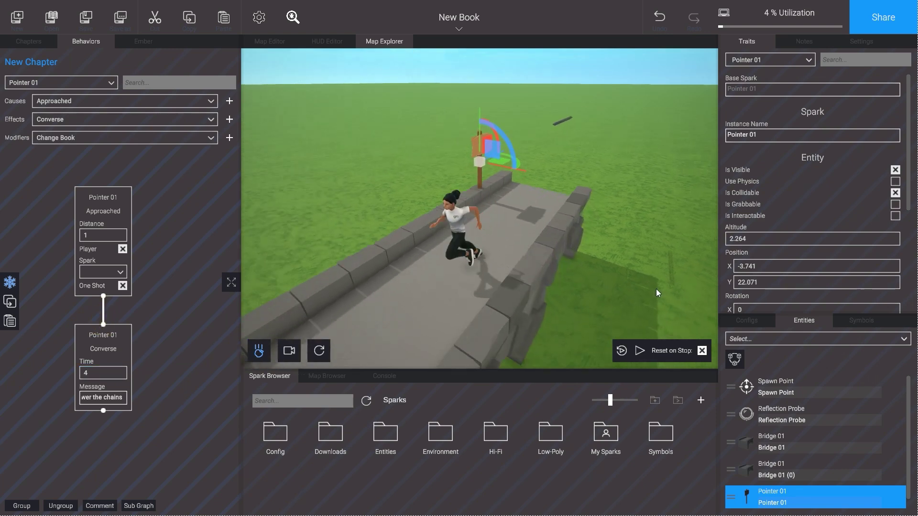
left_click(656, 289)
left_click(643, 349)
key("w")
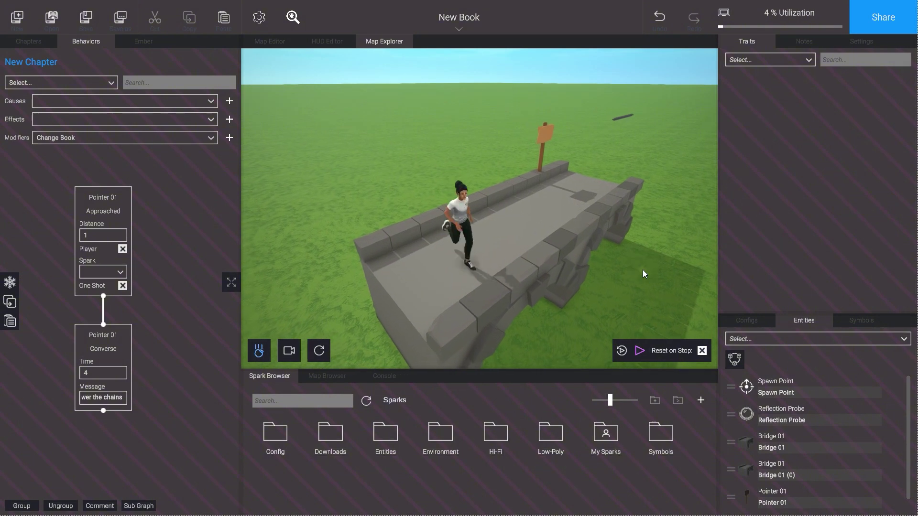
key("w")
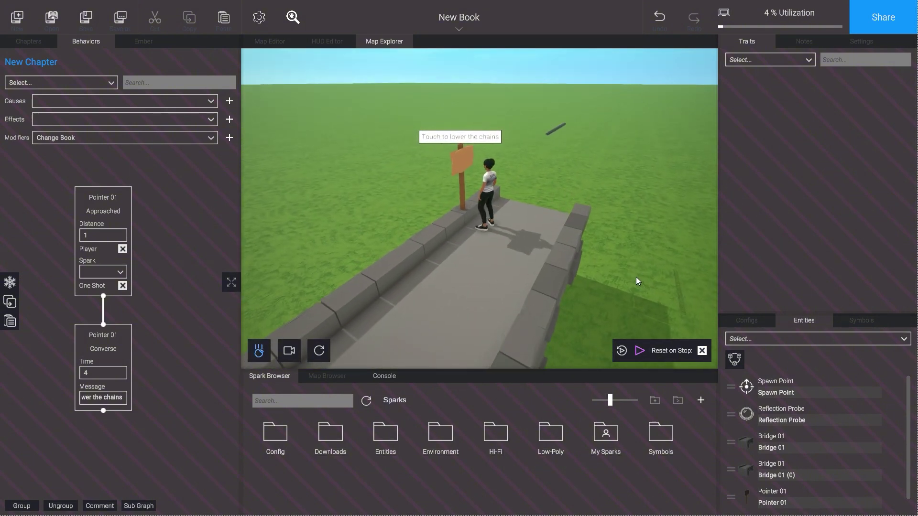
key("Escape")
- Make the Pointer 01 sign interactable and add an Interacted cause for it beside the Approached node
left_click(441, 168)
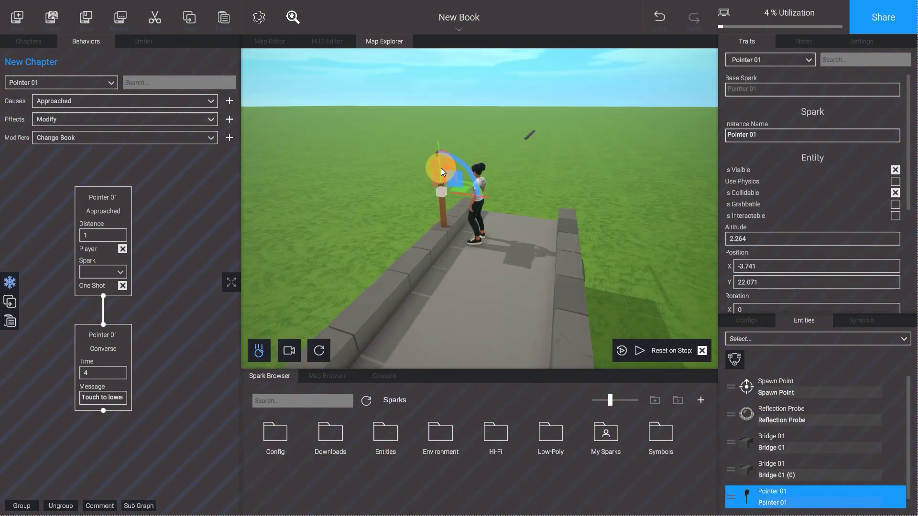
left_click_drag(441, 168, 424, 172)
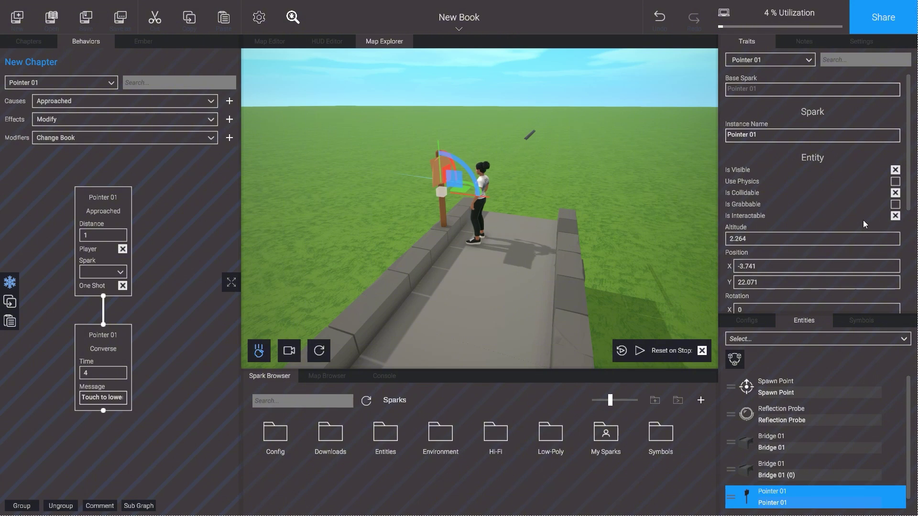
left_click(197, 102)
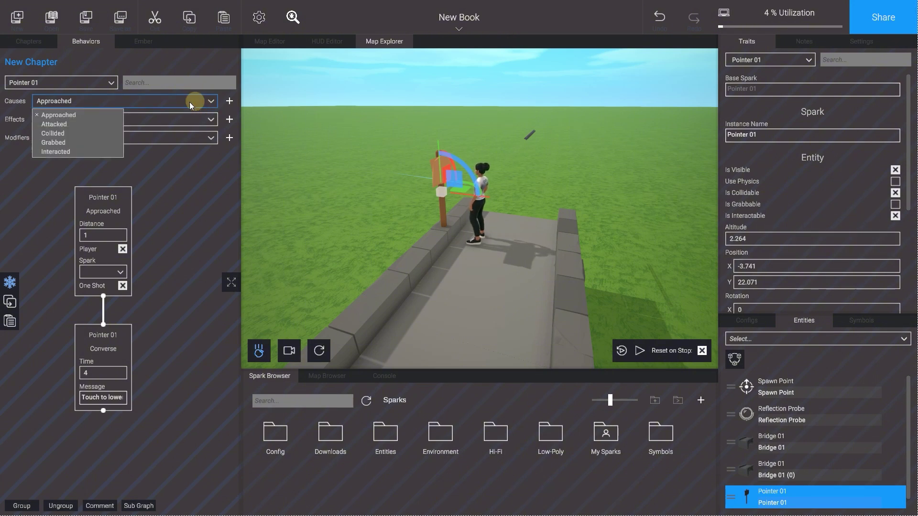
left_click(102, 151)
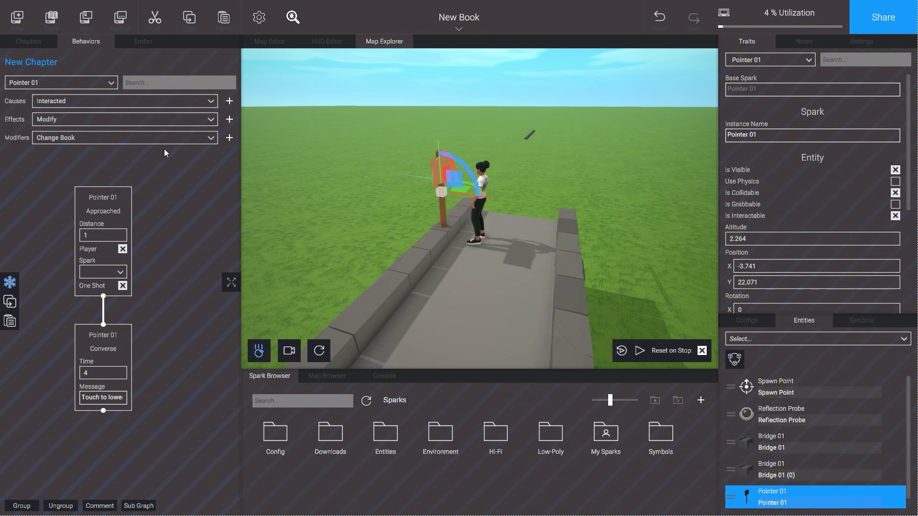
left_click(229, 101)
left_click_drag(136, 188, 208, 194)
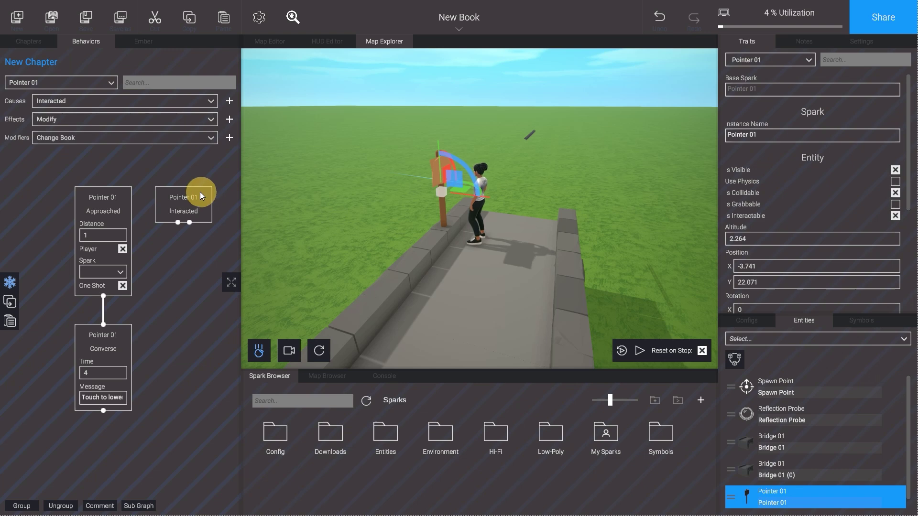
- Add a Move effect for Chain 03, link it to the Interacted cause, and set altitude -2 with Relative move type
left_click(532, 136)
left_click(530, 137)
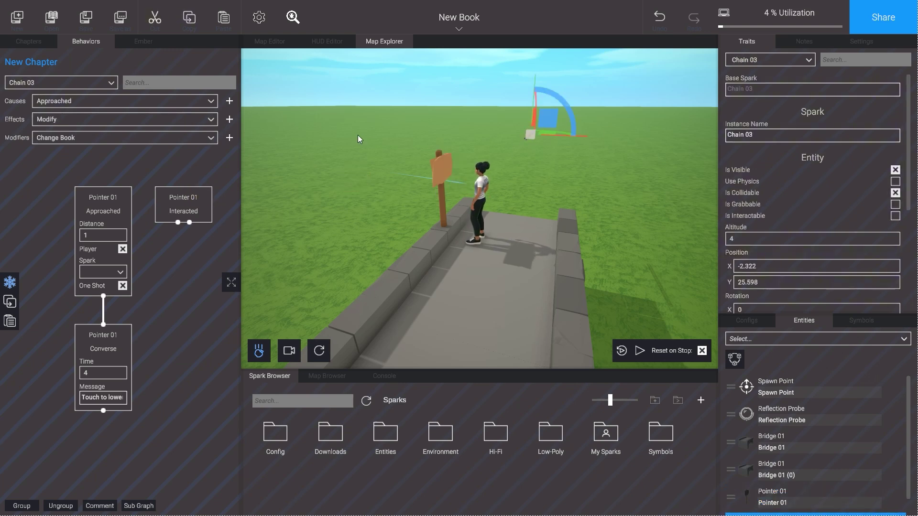
left_click(196, 118)
left_click(51, 151)
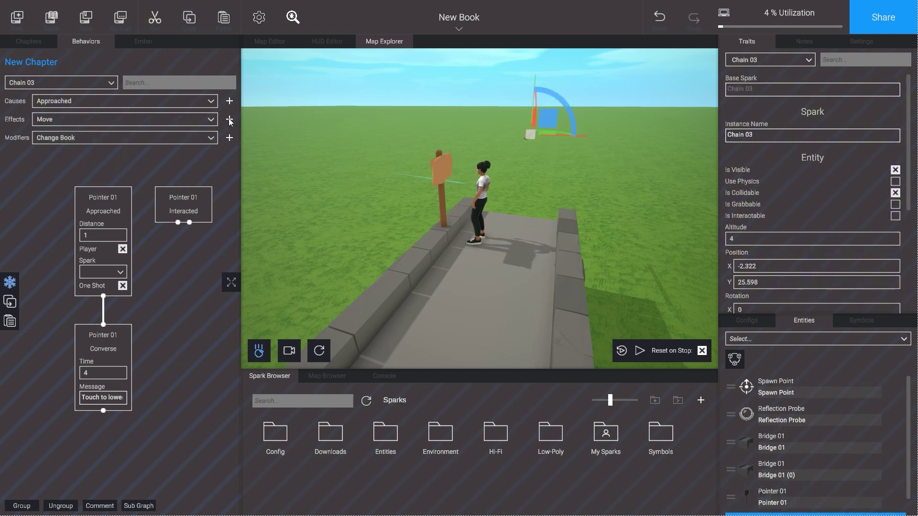
left_click(230, 120)
left_click(189, 258)
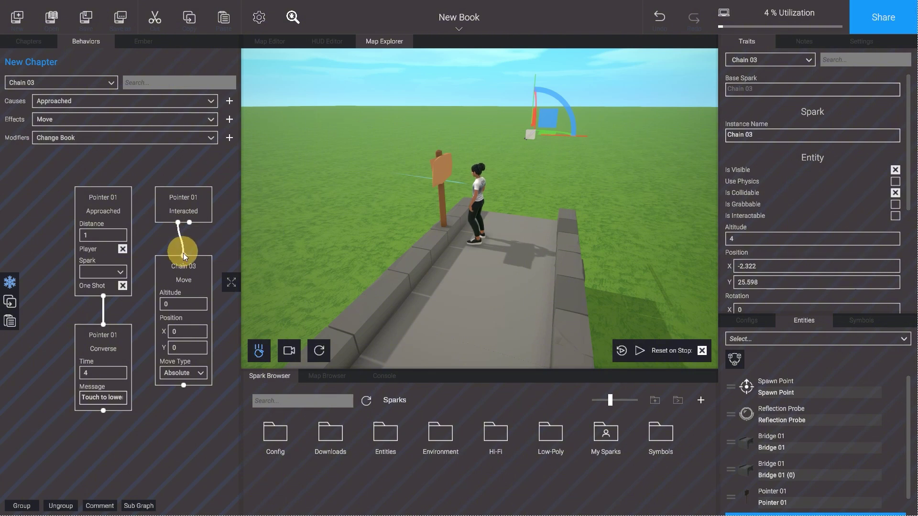
left_click(183, 373)
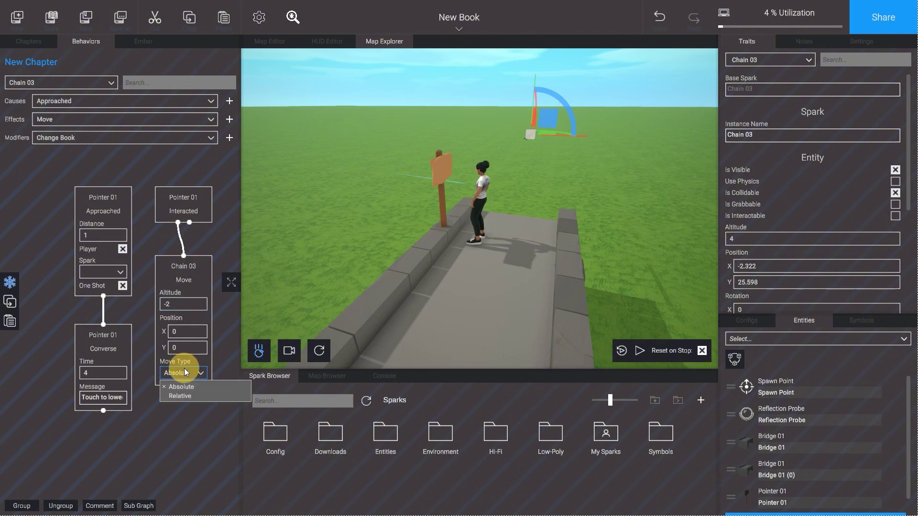
left_click(186, 385)
- Back the character away from the sign and playtest the sign's interaction with the chain
key("s")
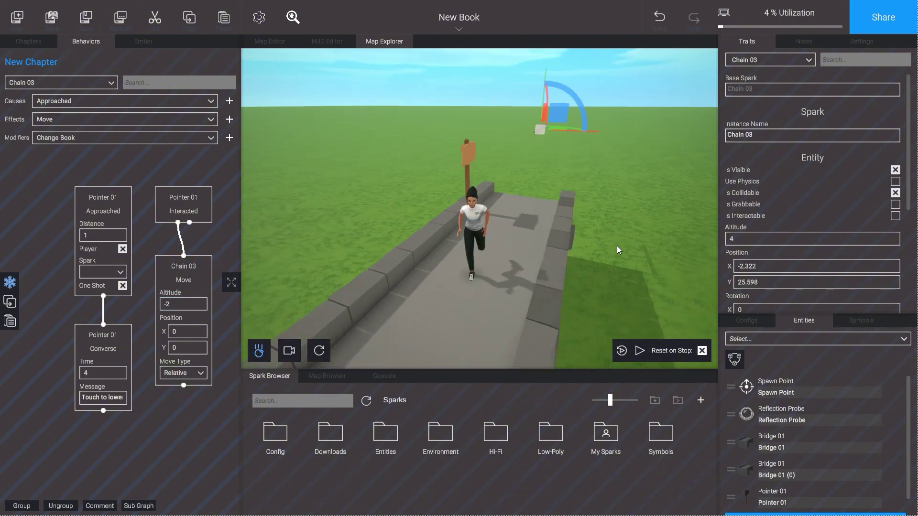
left_click(126, 284)
left_click(638, 351)
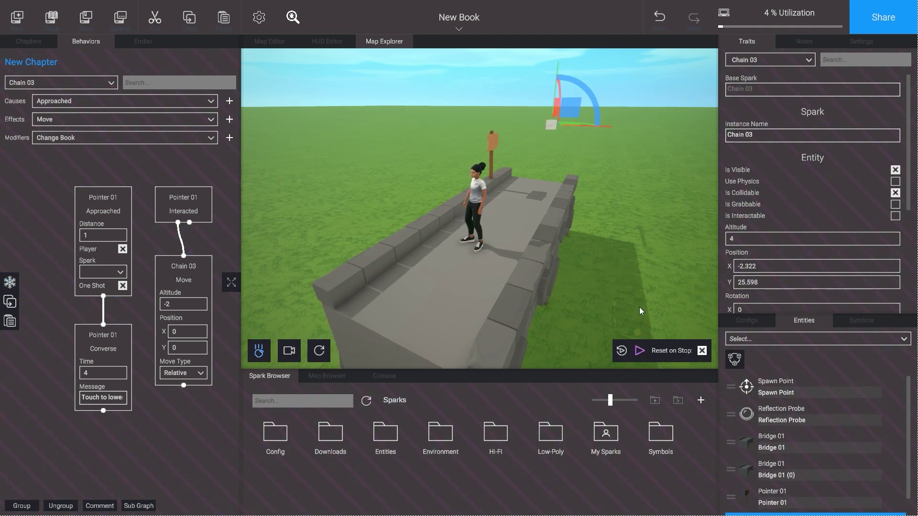
key("w")
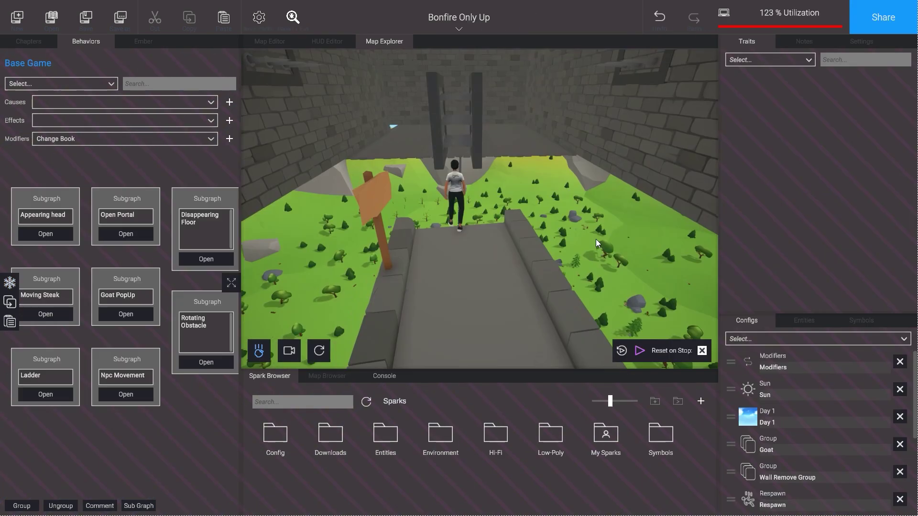
- Walk the character past the sign onto the hanging chain in the Bonfire Only Up game
key("w")
key("w")
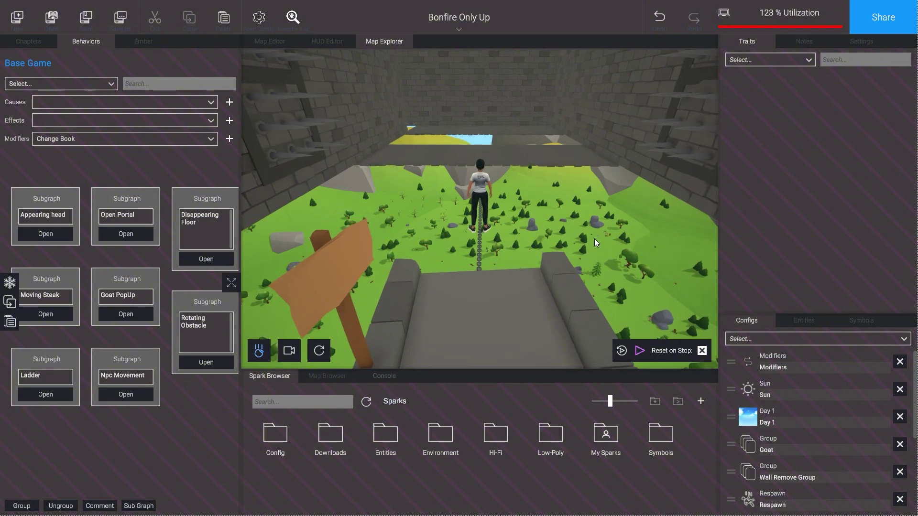
key("w")
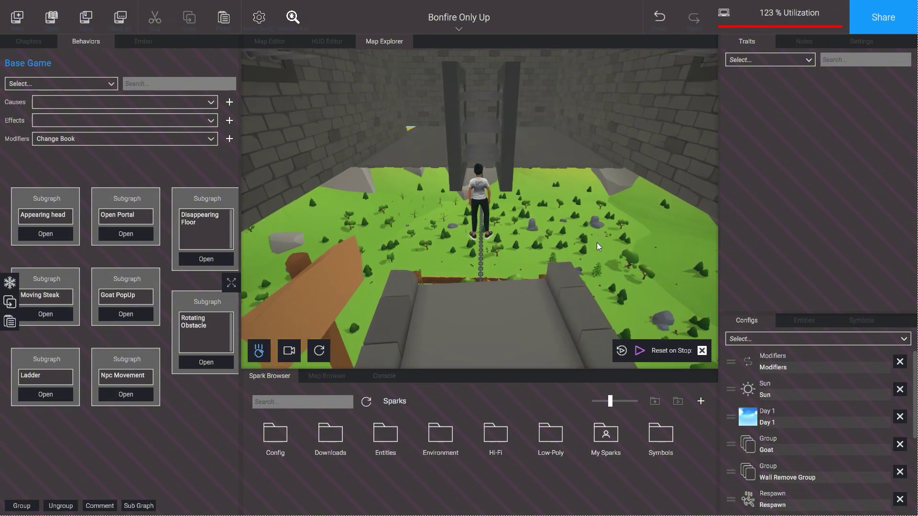
key("w")
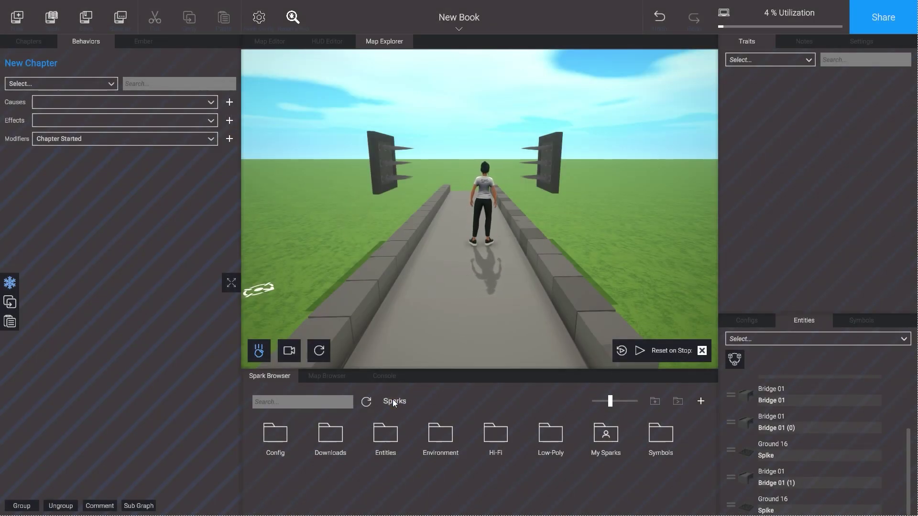
- Place a Portal from the Environment sparks on the bridge behind the character, at about X 3.5, Y 6.4
double_click(440, 433)
left_click_drag(441, 433, 484, 329)
left_click(467, 212)
left_click(593, 238)
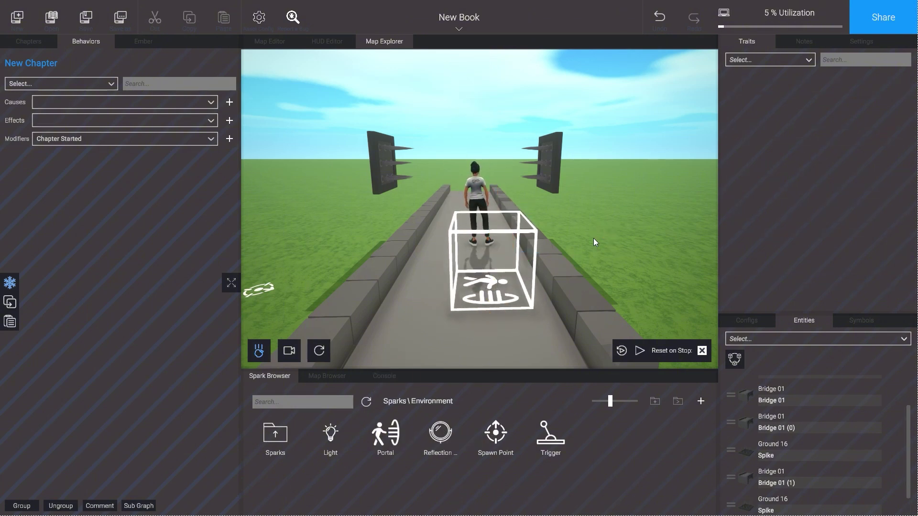
- Add a Collided cause for the Spike at X -5, Y 2 and position its node in the behavior graph
left_click(381, 154)
left_click(136, 102)
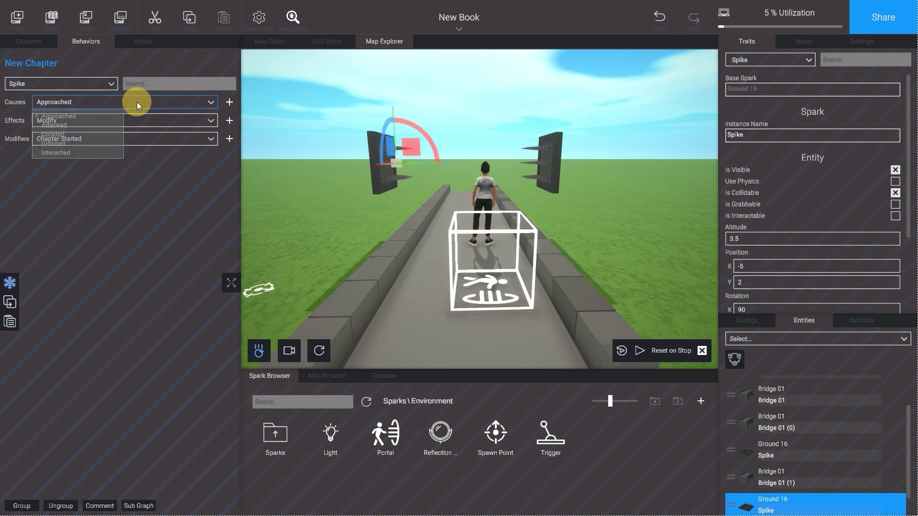
left_click(72, 134)
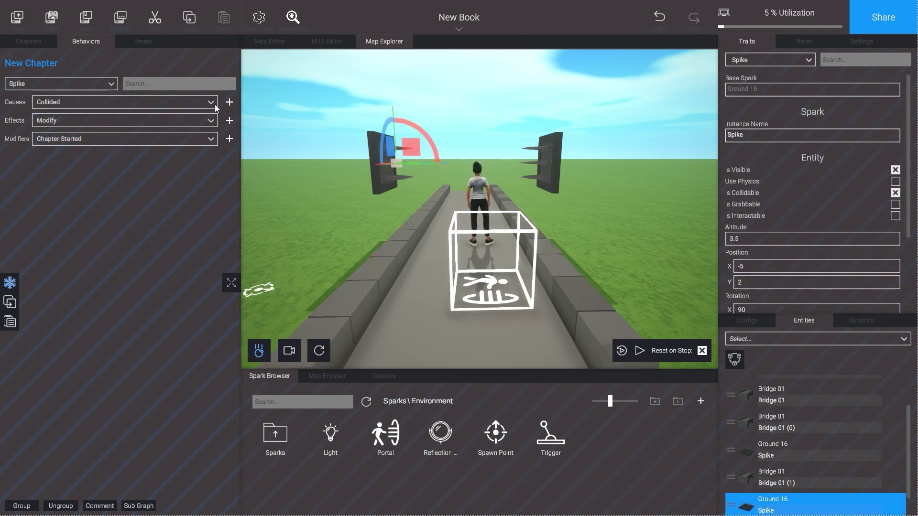
left_click(231, 104)
left_click_drag(125, 176, 101, 246)
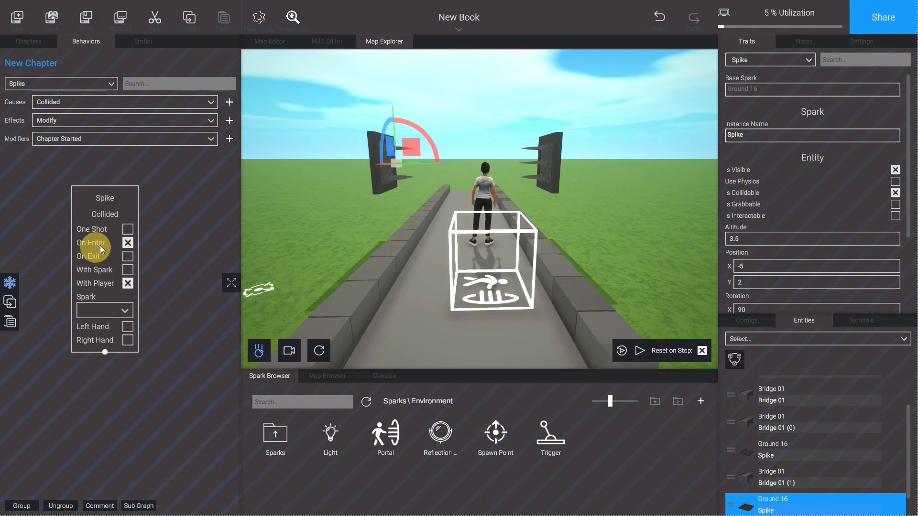
- Add a Teleport effect for the Portal and place its node below the Spike's Collided node in the behavior graph
left_click(458, 245)
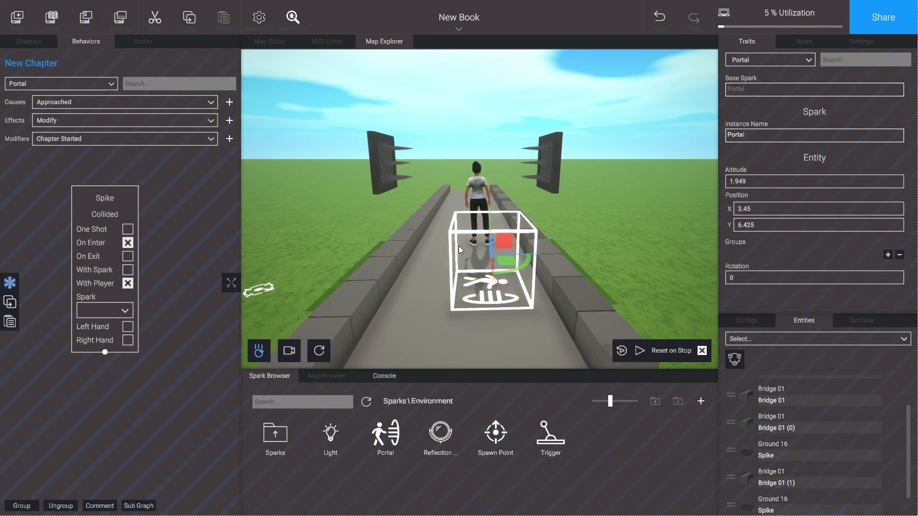
left_click(117, 120)
scroll(82, 179, "down", 5)
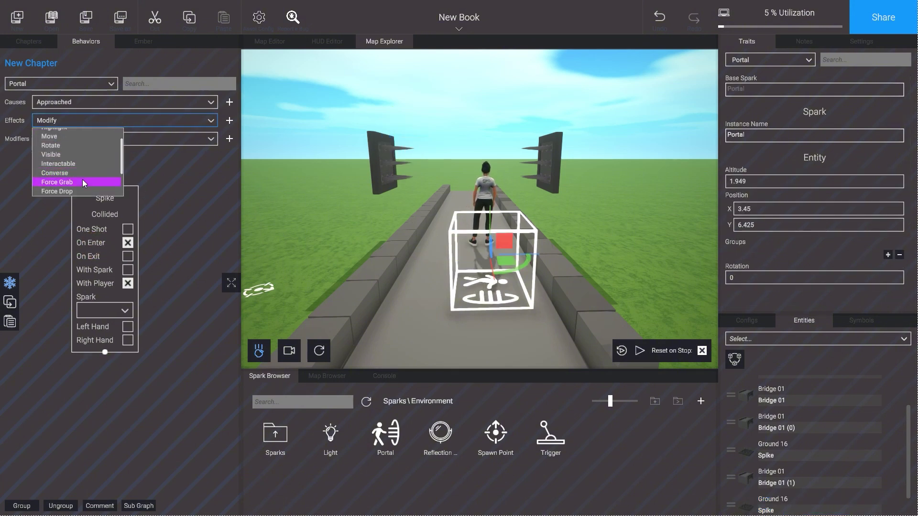
left_click(72, 190)
left_click(230, 121)
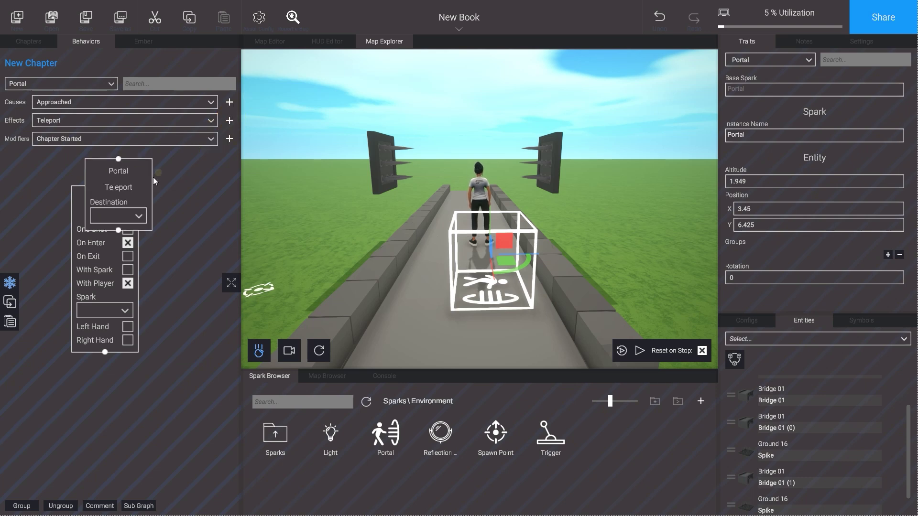
left_click_drag(117, 174, 116, 415)
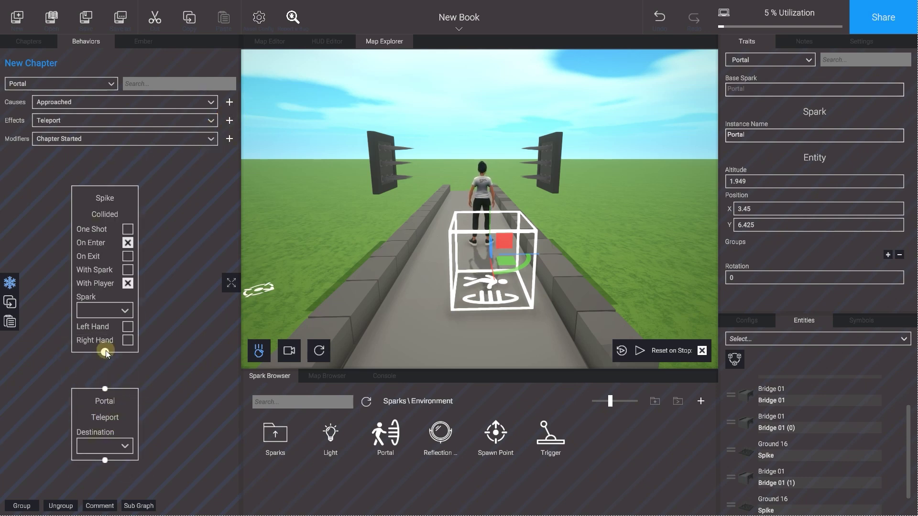
- Link the Spike's Collided node to the Teleport node with Portal as the destination, and start a playtest
left_click_drag(105, 352, 112, 386)
left_click(119, 447)
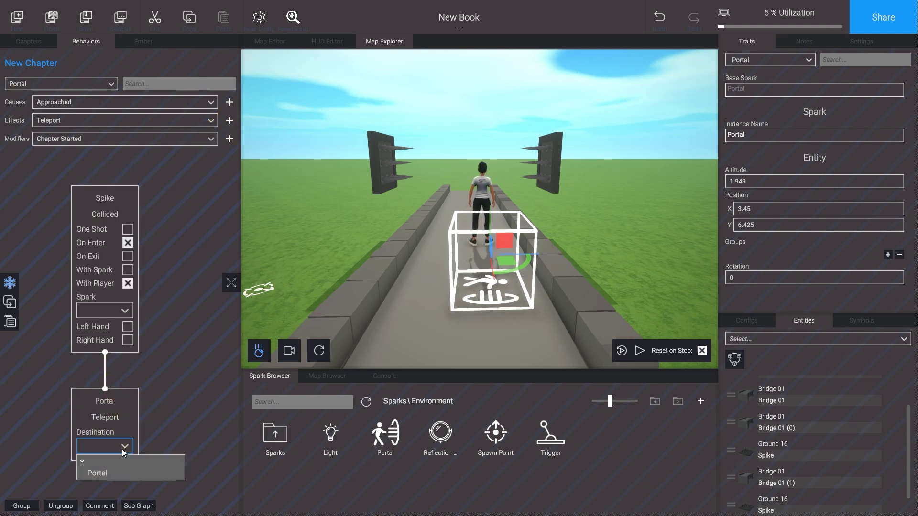
left_click(110, 471)
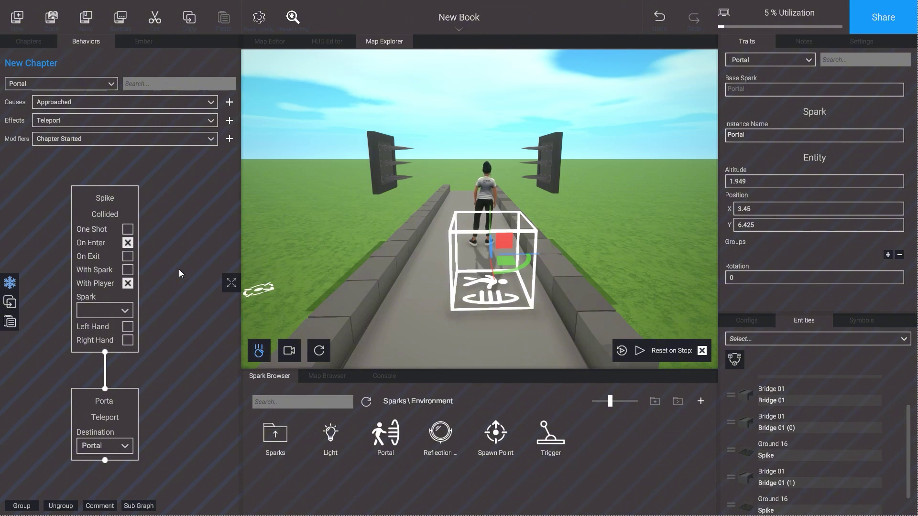
left_click(640, 350)
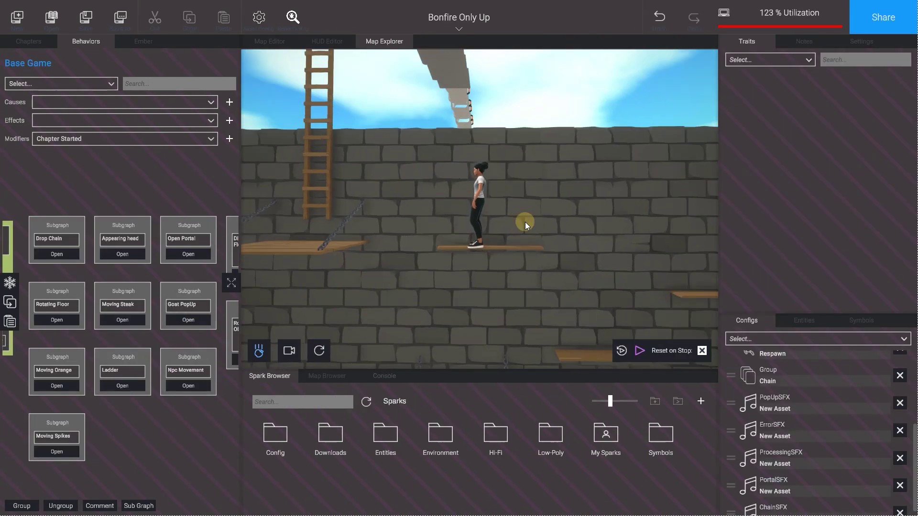
- Jump the character onto the hanging platform and climb the ladder in the Bonfire Only Up game
key("space")
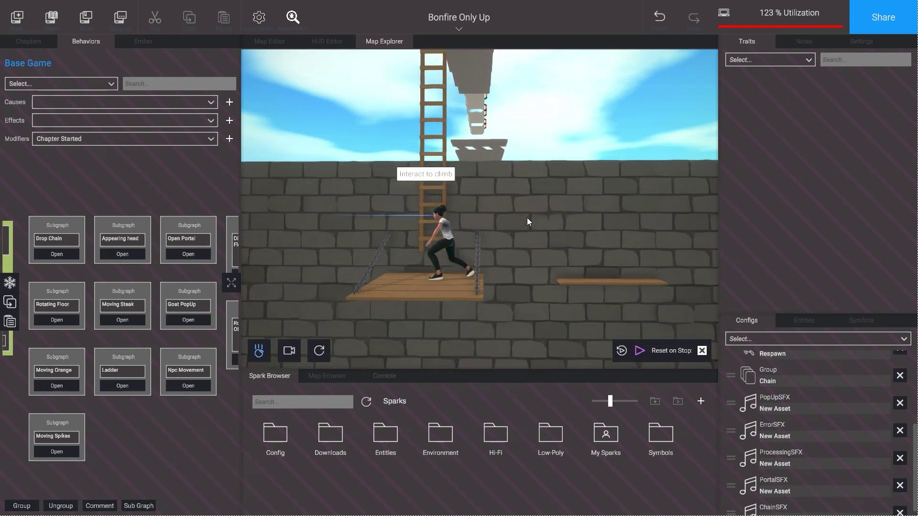
key("e")
key("w")
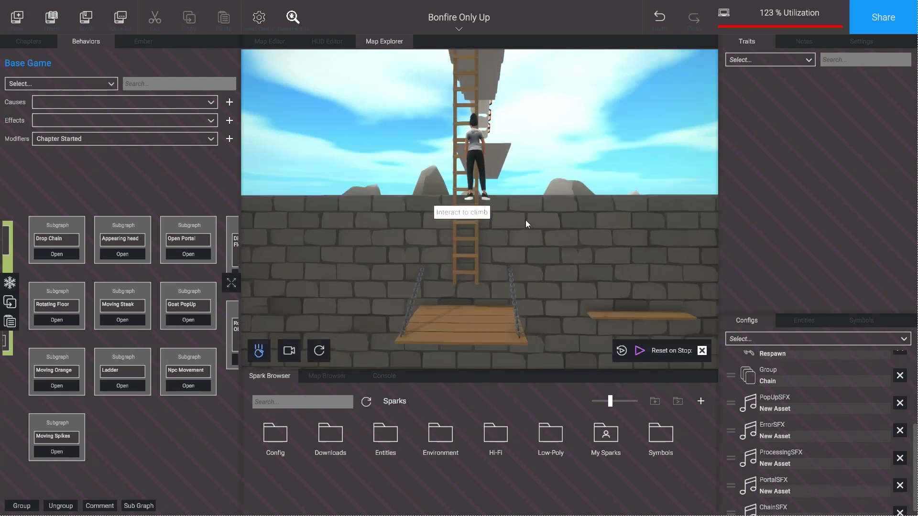
key("w")
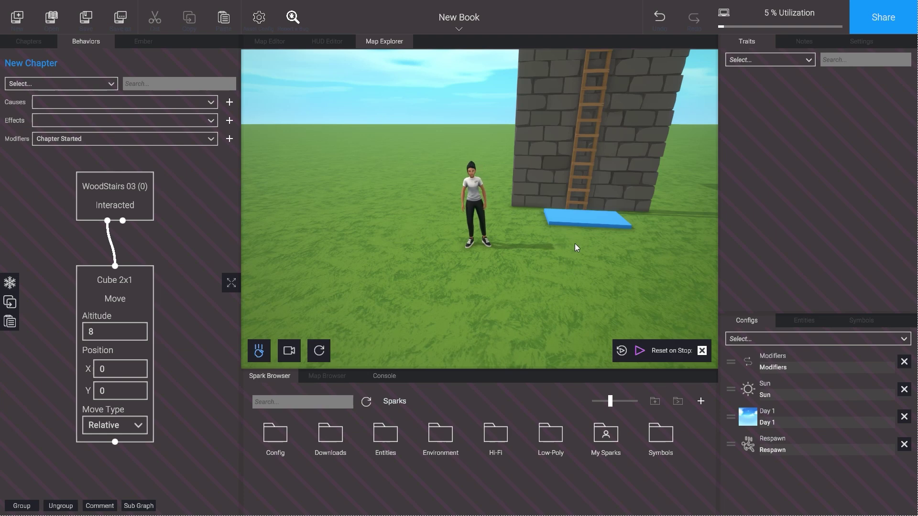
- In the New Book project, playtest interacting with the ladder so the blue cube carries the character up the wall, and stop play mode
key("d")
key("w")
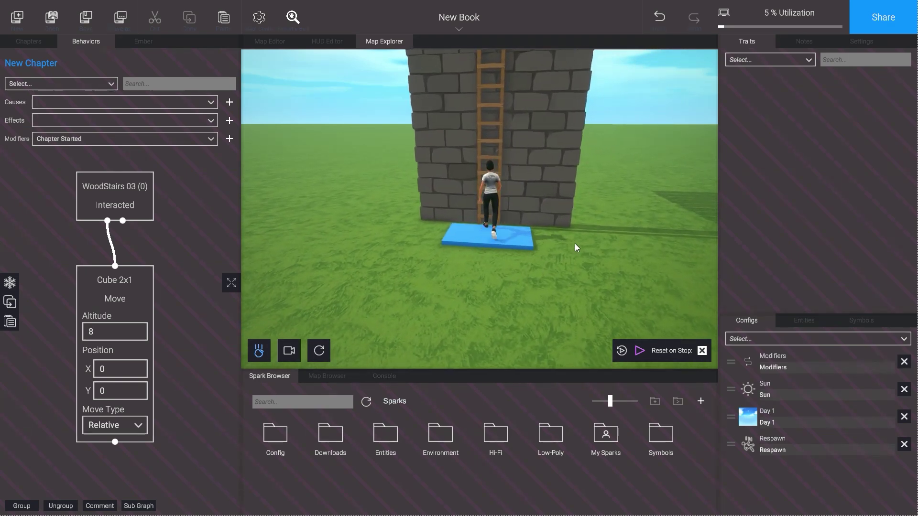
key("e")
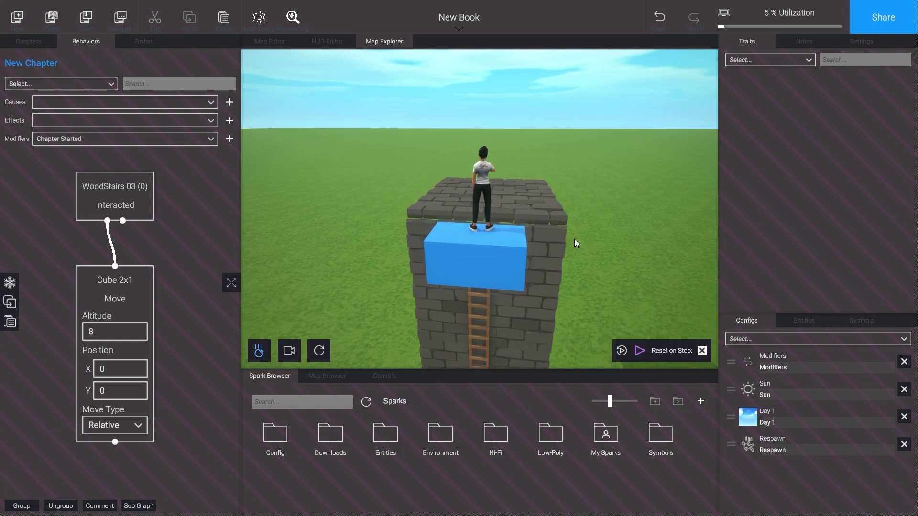
key("w")
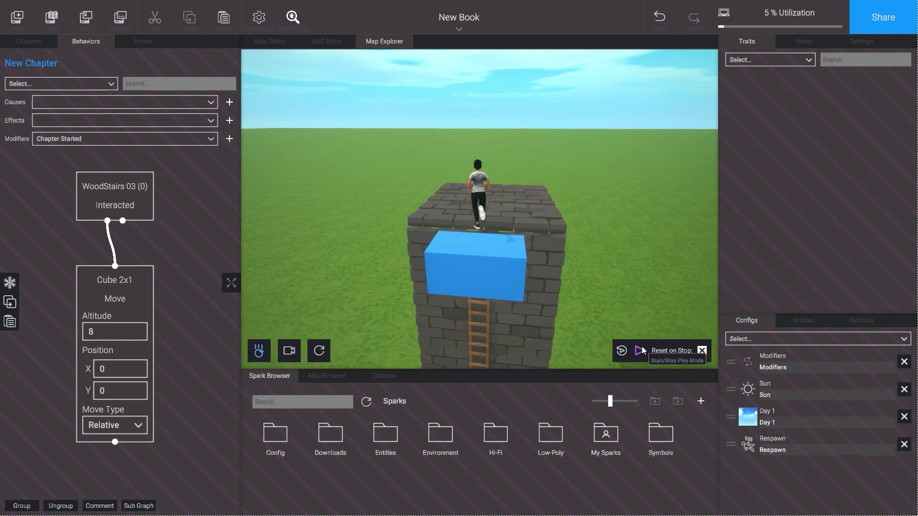
left_click(640, 351)
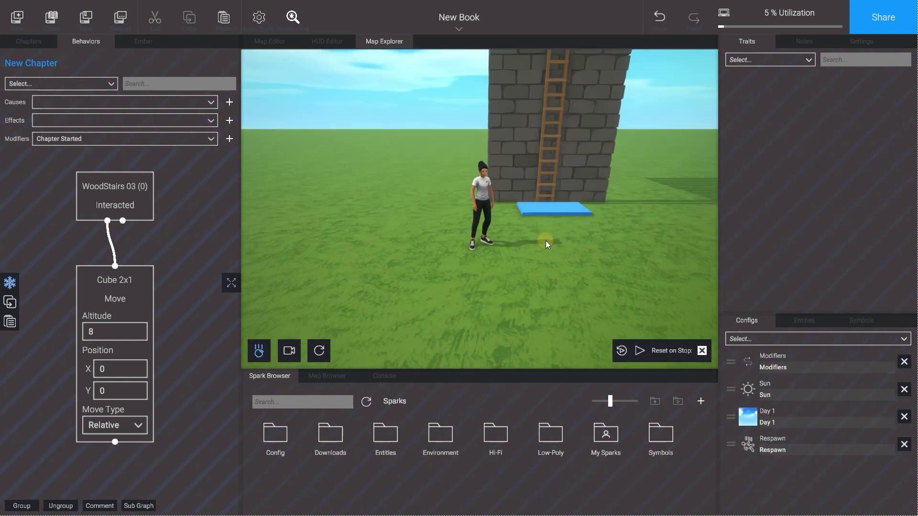
- Set the color alpha of Cube 2x1 to 0 and playtest the ladder with the cube hidden
left_click(563, 211)
scroll(785, 197, "down", 5)
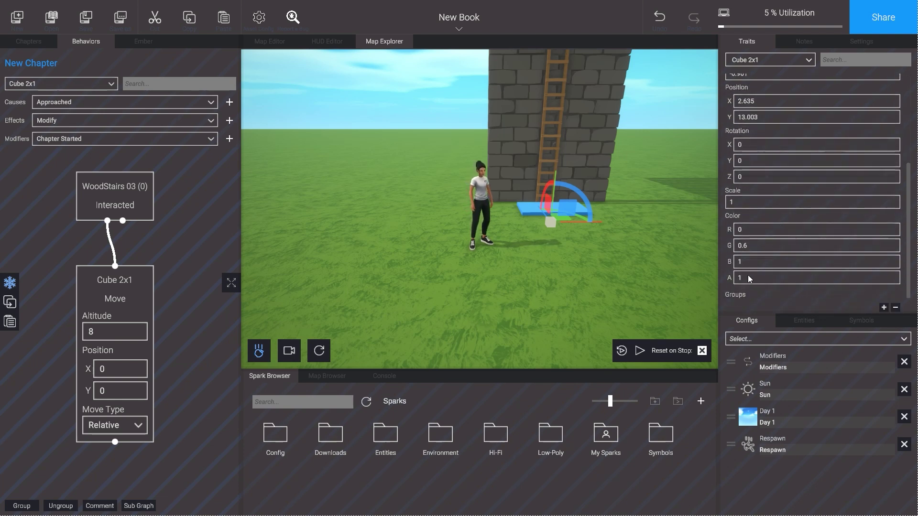
left_click(749, 277)
type("0")
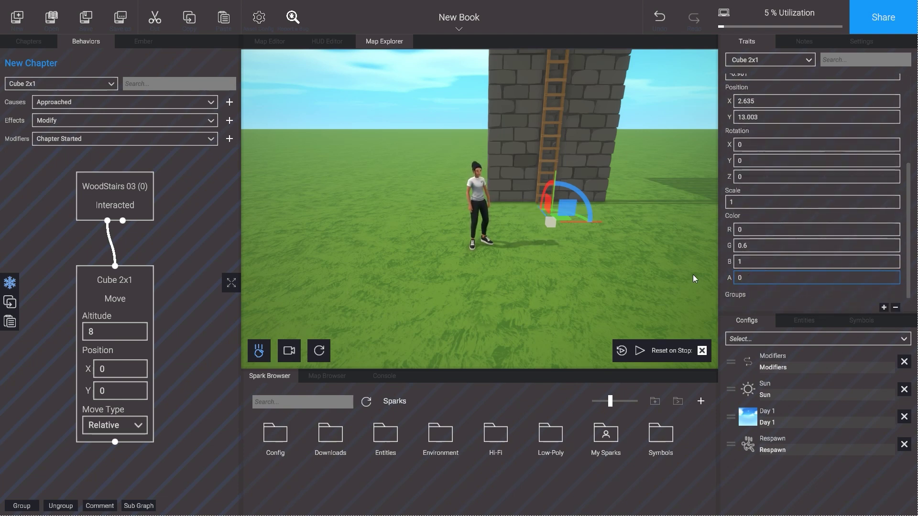
left_click(645, 278)
left_click(640, 350)
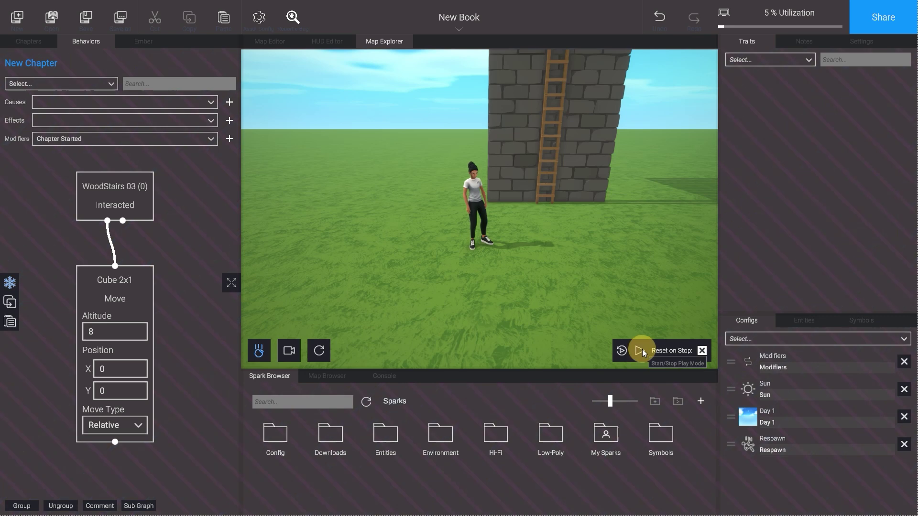
left_click(640, 283)
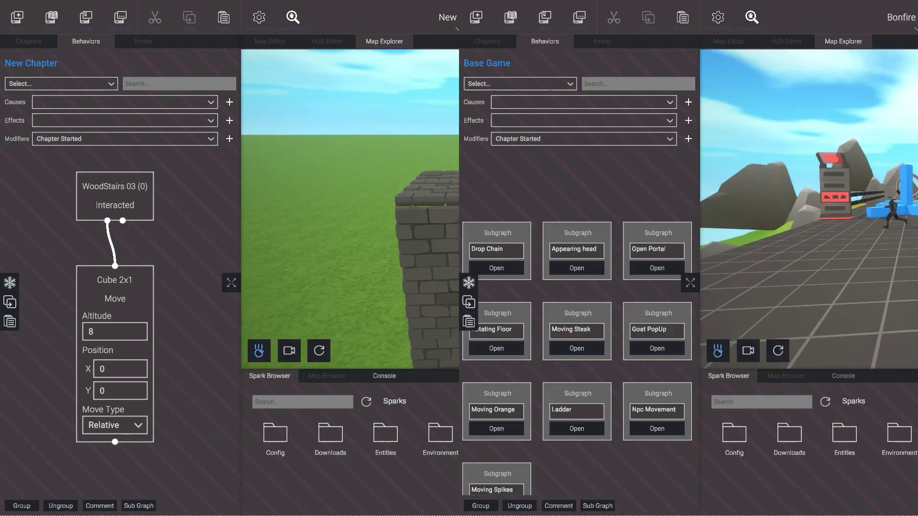
- Walk the character among the moving NPCs in the Bonfire Only Up game and end the playtest
left_click(552, 222)
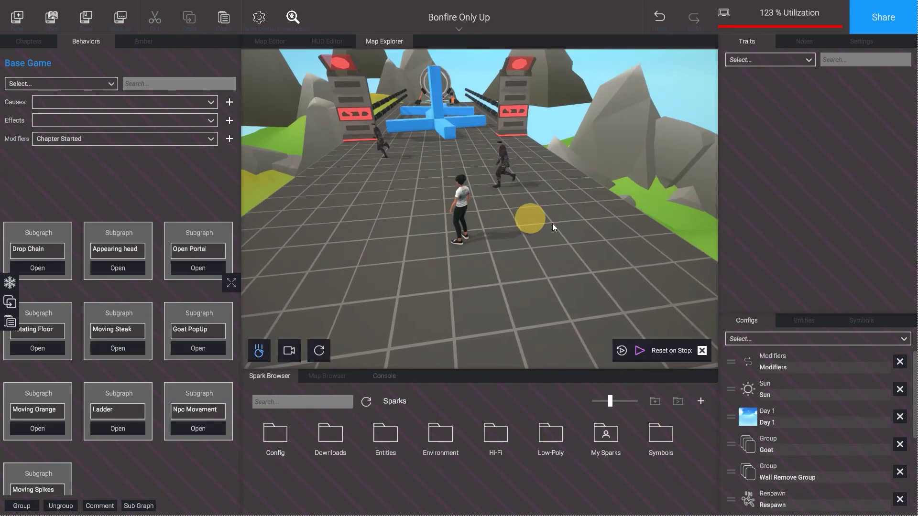
left_click(559, 209)
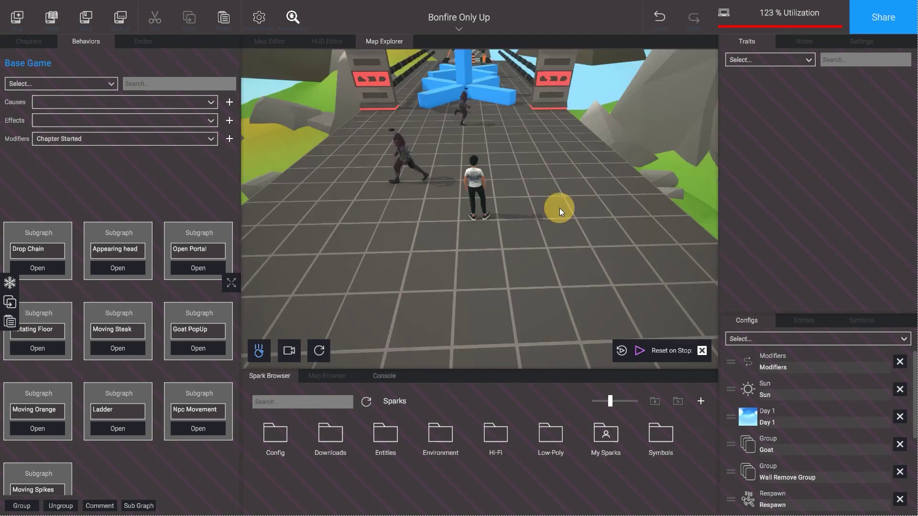
left_click(566, 213)
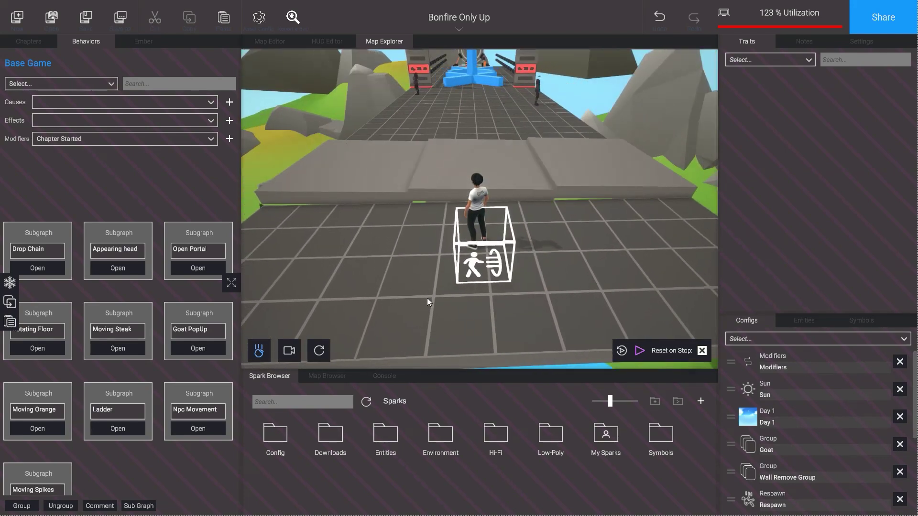
left_click(643, 351)
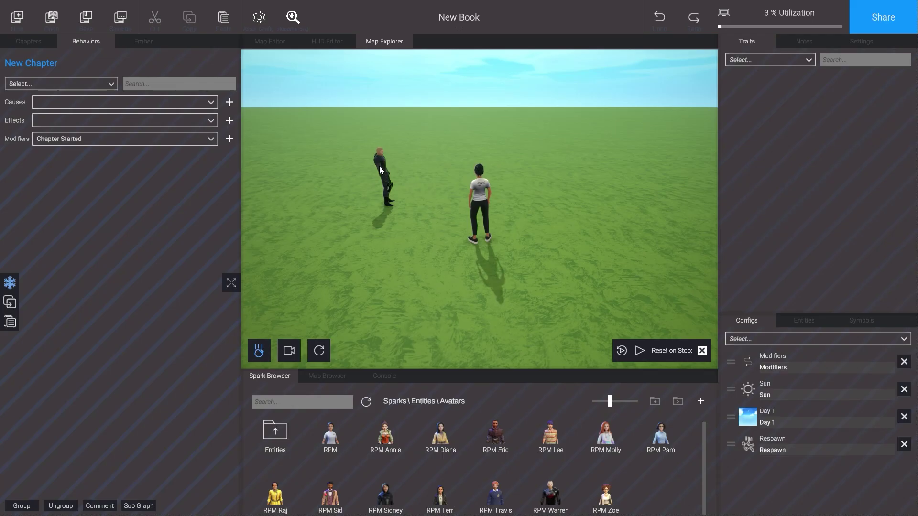
- In the New Book project, add a Walk To Point effect for RPM Eric with target position X -4.321, Y 26
left_click(377, 165)
left_click(104, 121)
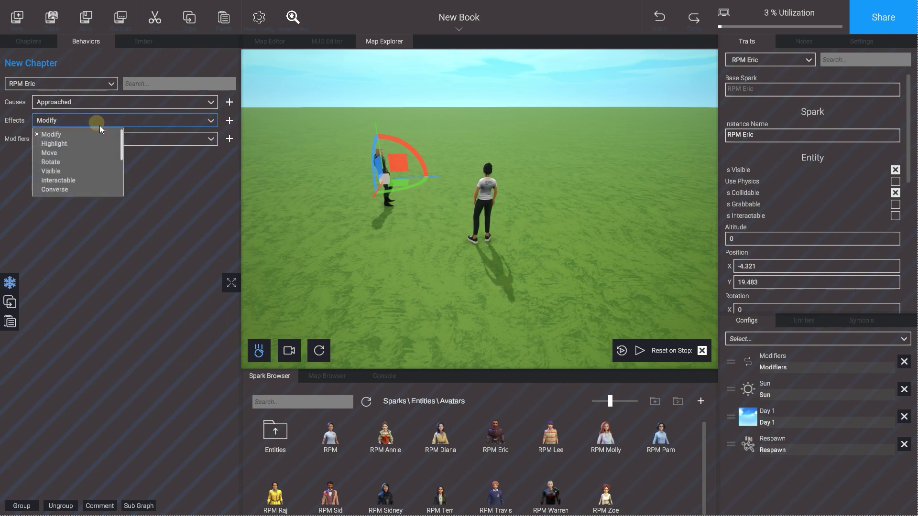
scroll(82, 151, "down", 3)
scroll(80, 180, "down", 2)
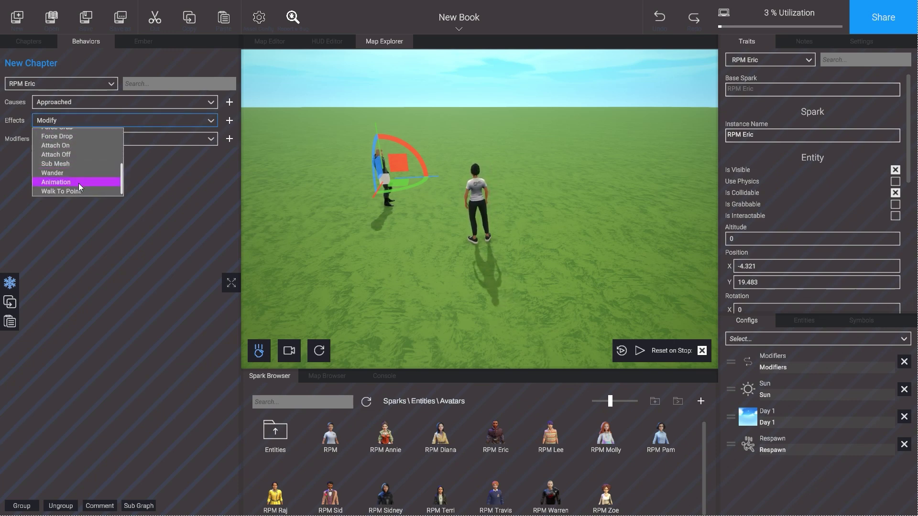
left_click(74, 188)
left_click(230, 120)
left_click(123, 209)
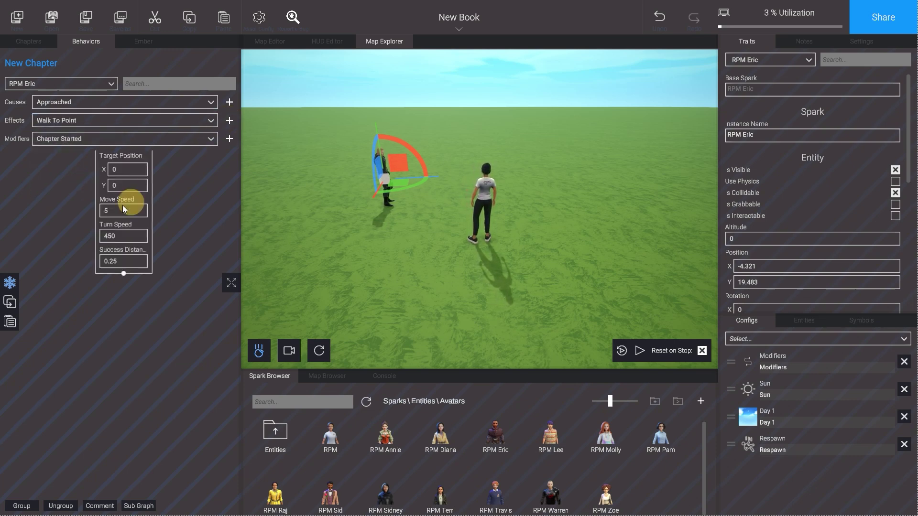
left_click_drag(102, 176, 78, 247)
left_click(105, 200)
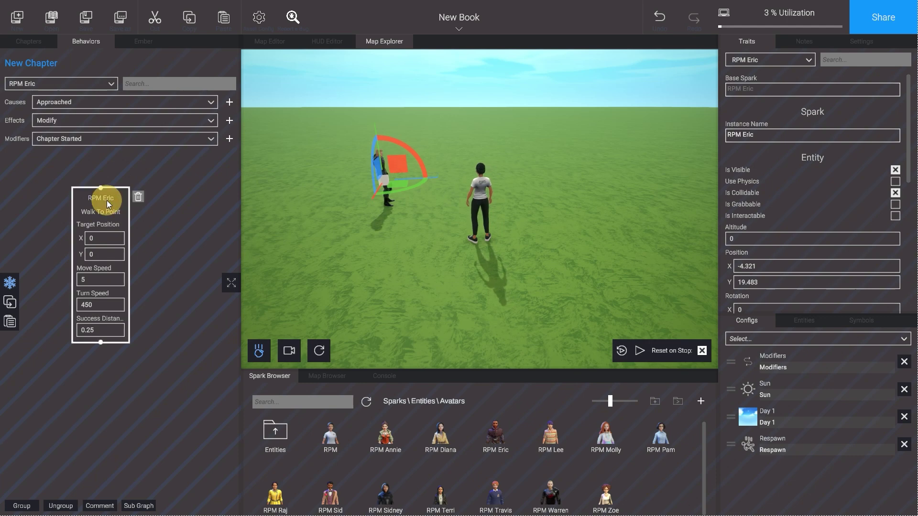
left_click_drag(105, 204, 83, 205)
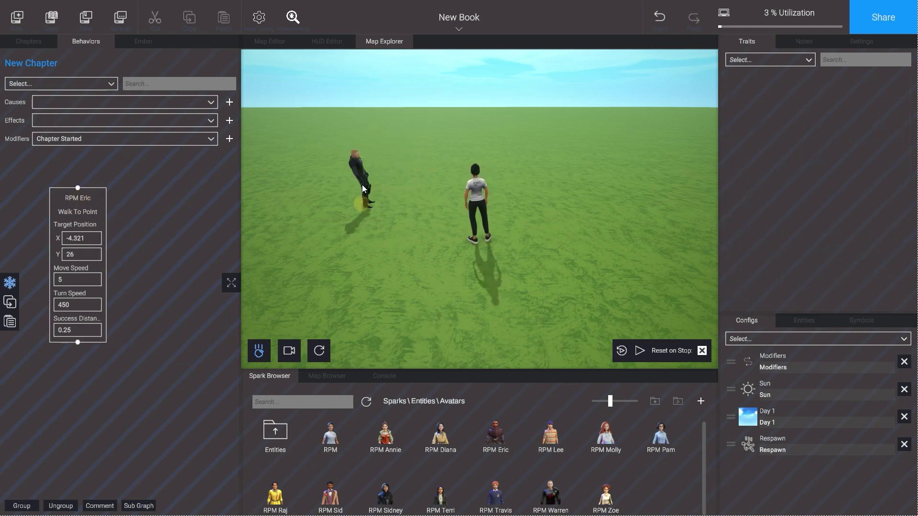
- Duplicate RPM Eric's Walk To Point node and place the copy beside the original
left_click(361, 184)
left_click(74, 211)
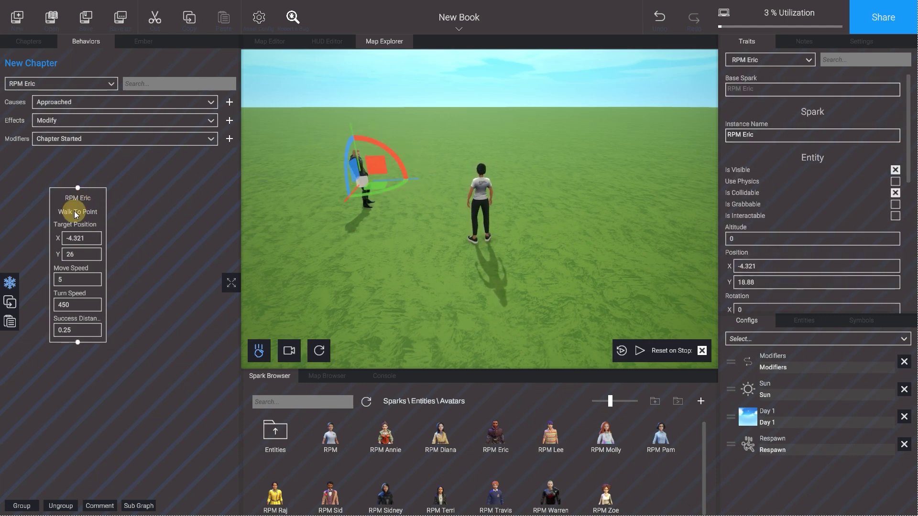
key("ctrl+d")
left_click(152, 210)
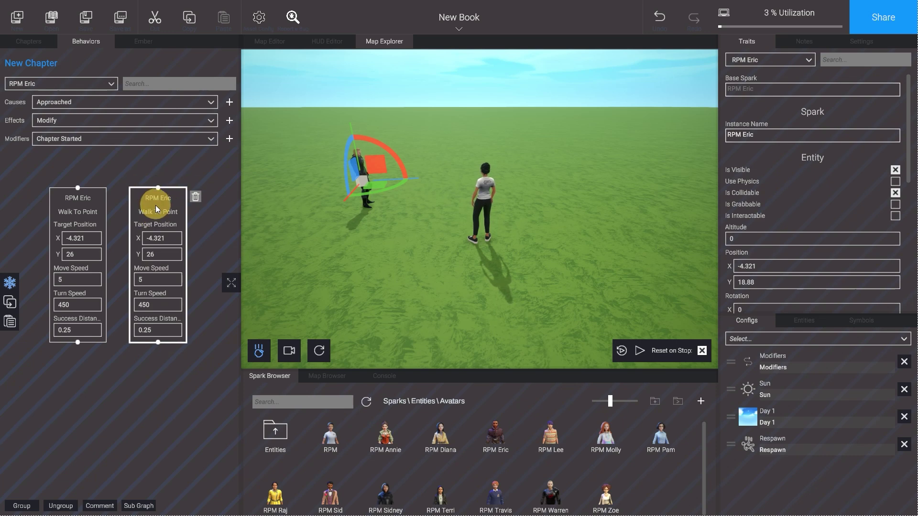
- Link the two Walk To Point nodes into a loop triggered by Chapter Started, with the copy's target Y at 18.88, and playtest it
left_click_drag(78, 342, 158, 188)
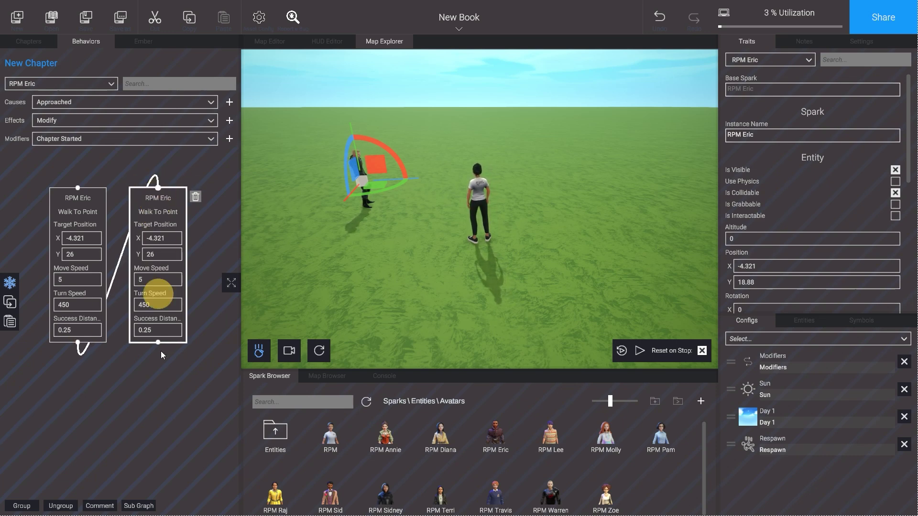
left_click_drag(157, 342, 79, 186)
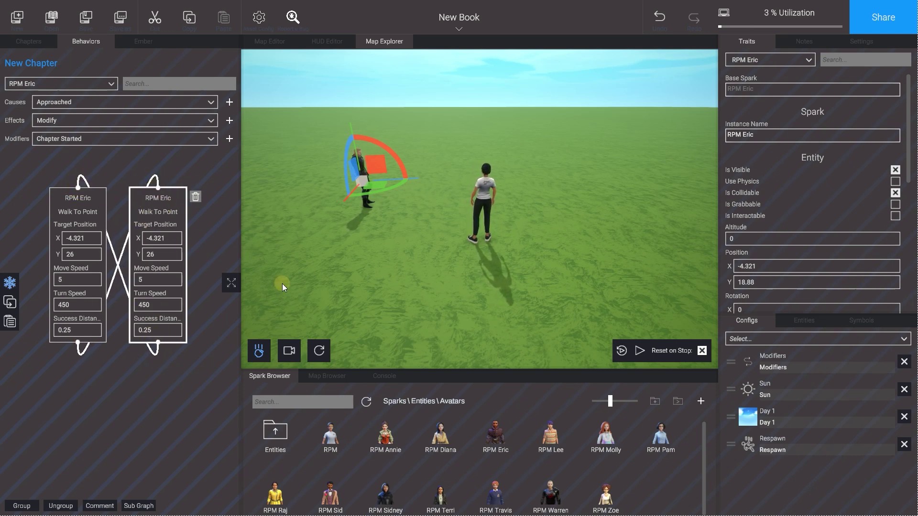
left_click(550, 263)
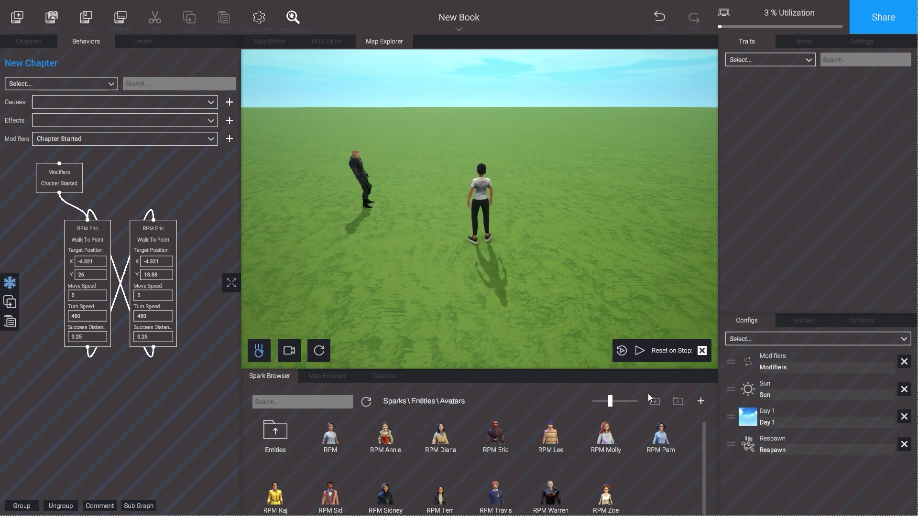
left_click(640, 351)
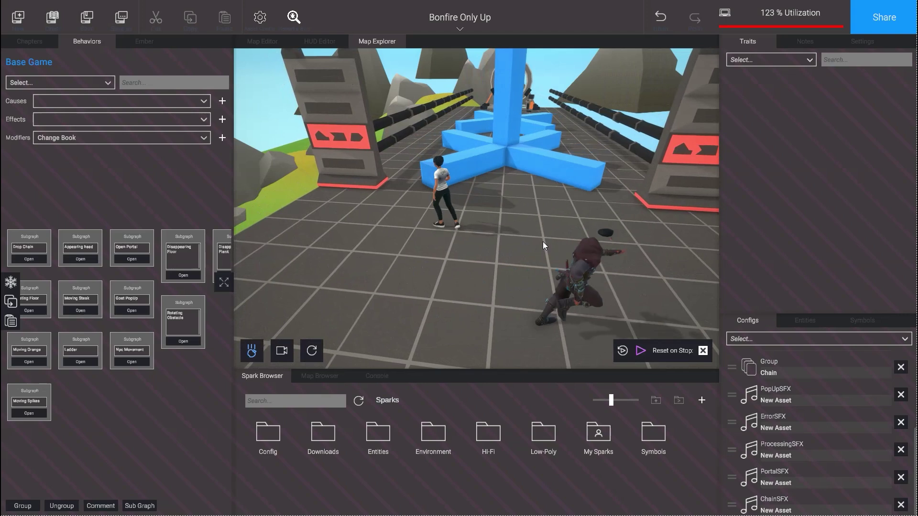
- Playtest the run past the rotating blue obstacles to the portal console, and inspect the Rotating Obstacle behavior nodes
key("w")
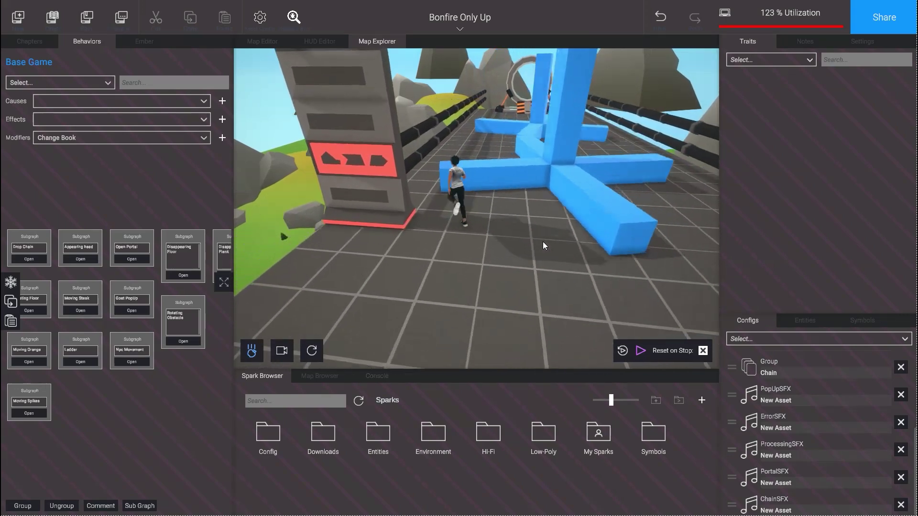
key("d")
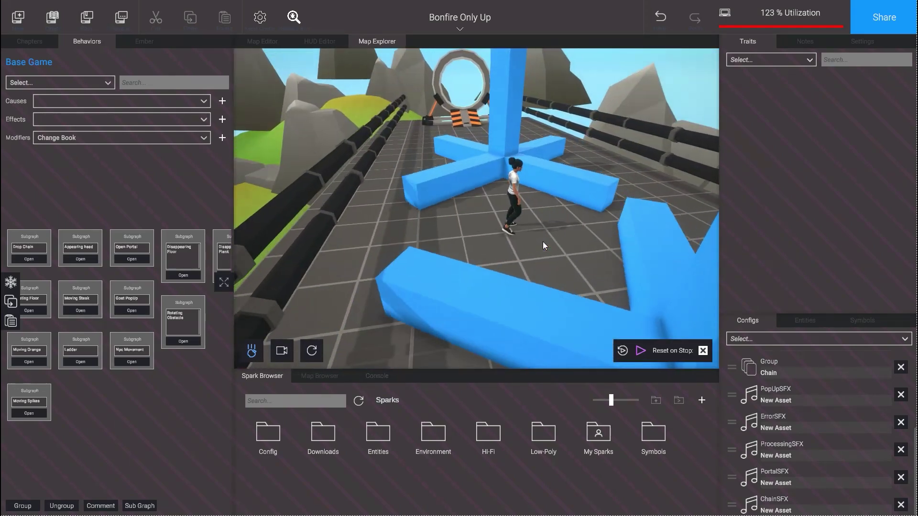
key("a")
key("w")
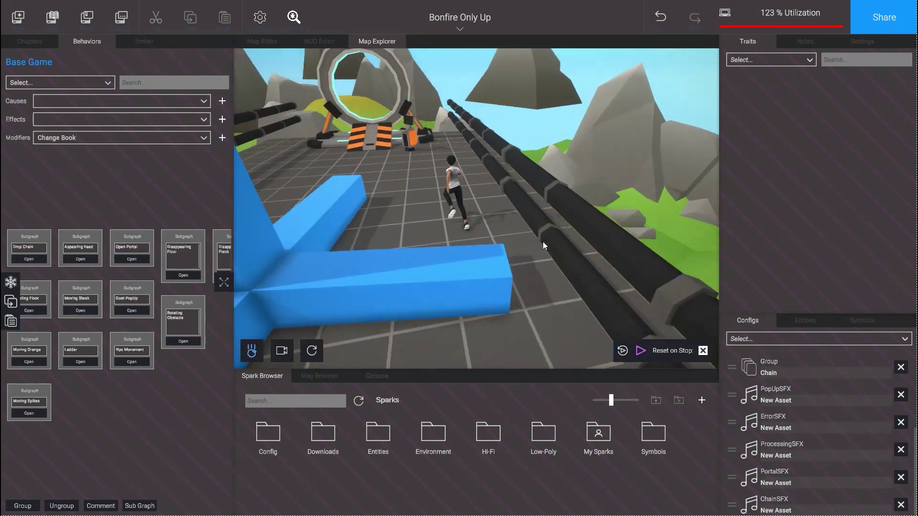
key("d")
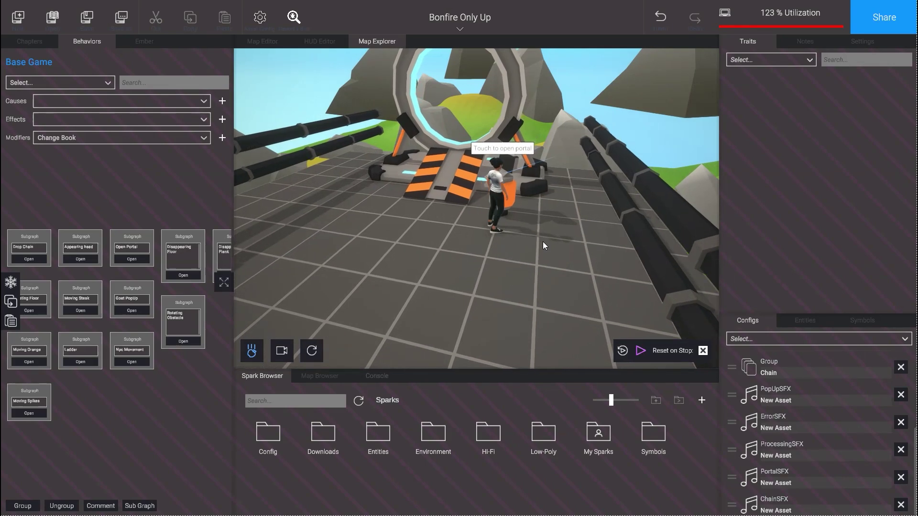
key("e")
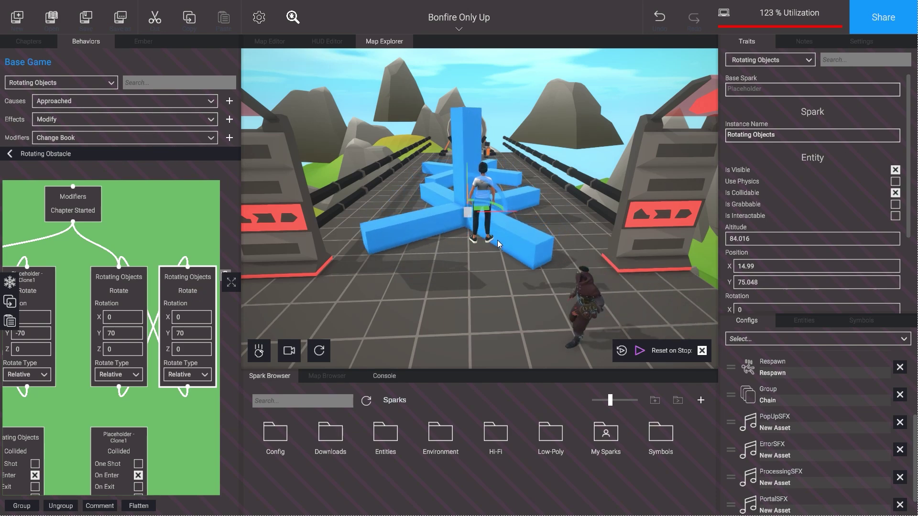
left_click(117, 171)
left_click(131, 231)
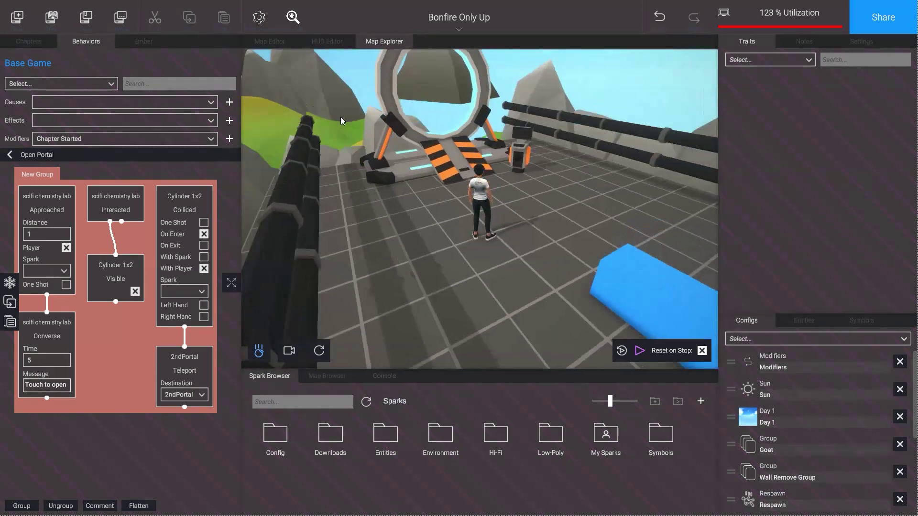
- Playtest the portal by touching its console and walking through it, ending at the round control table on the landing platform
key("w")
key("d")
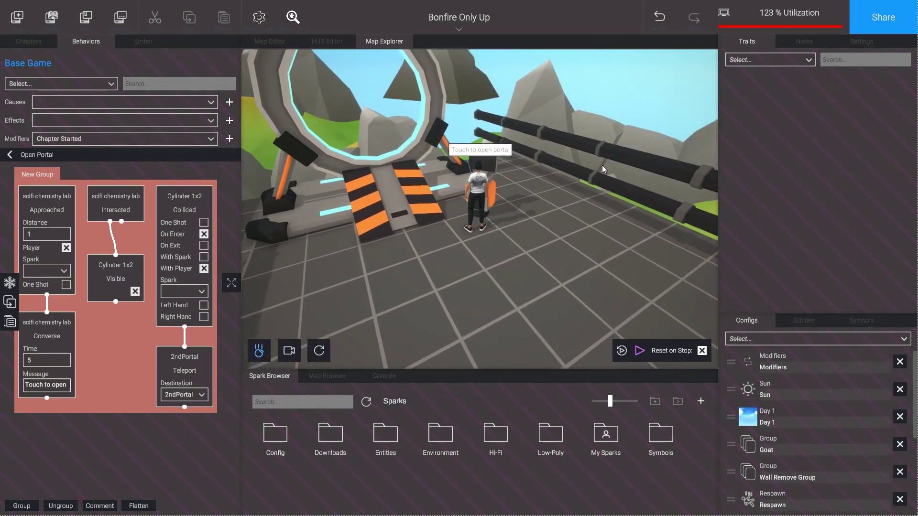
key("e")
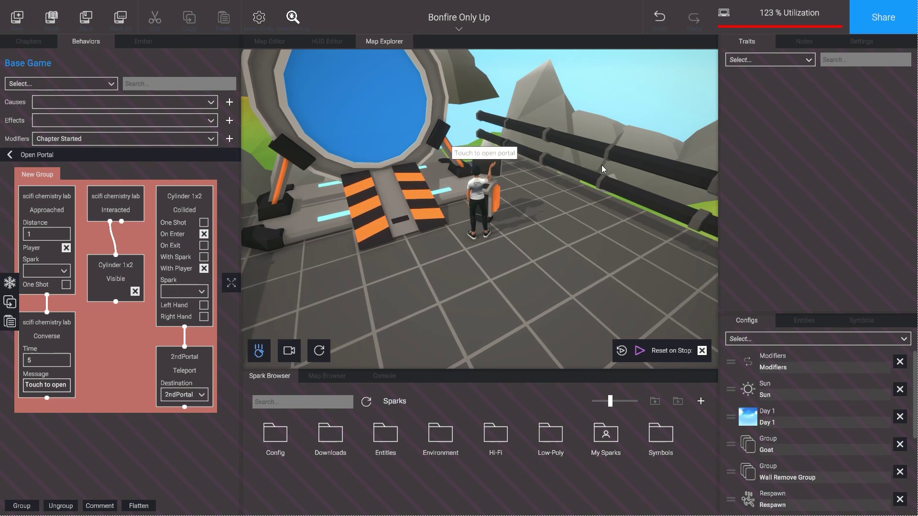
key("a")
key("w")
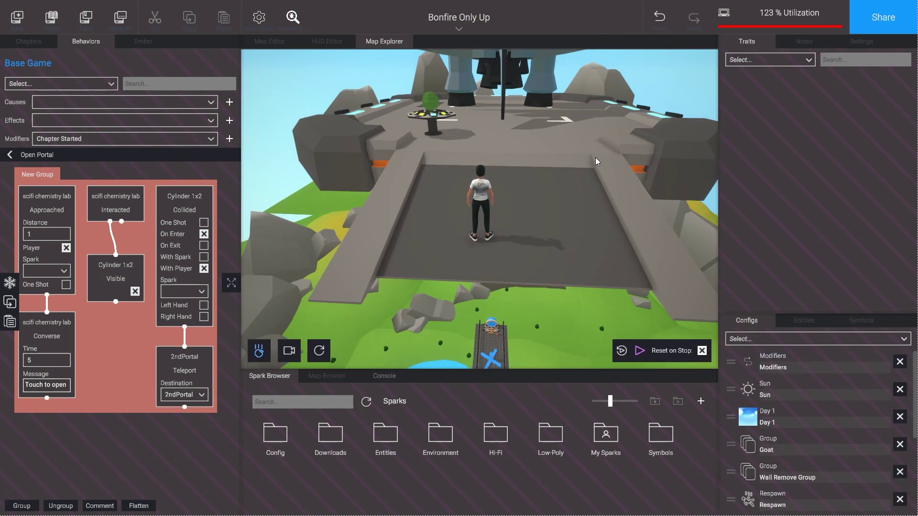
key("w")
key("a")
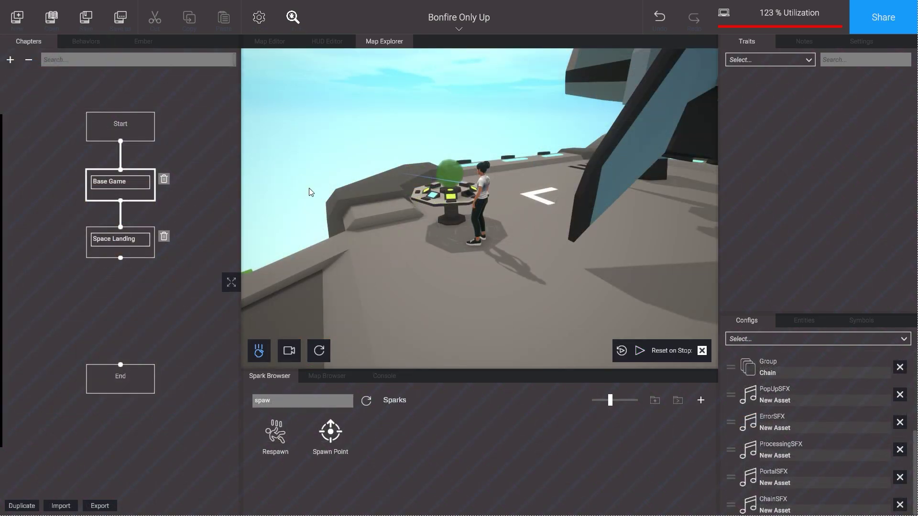
- Open the existing Space Landing chapter from the chapter graph
double_click(147, 246)
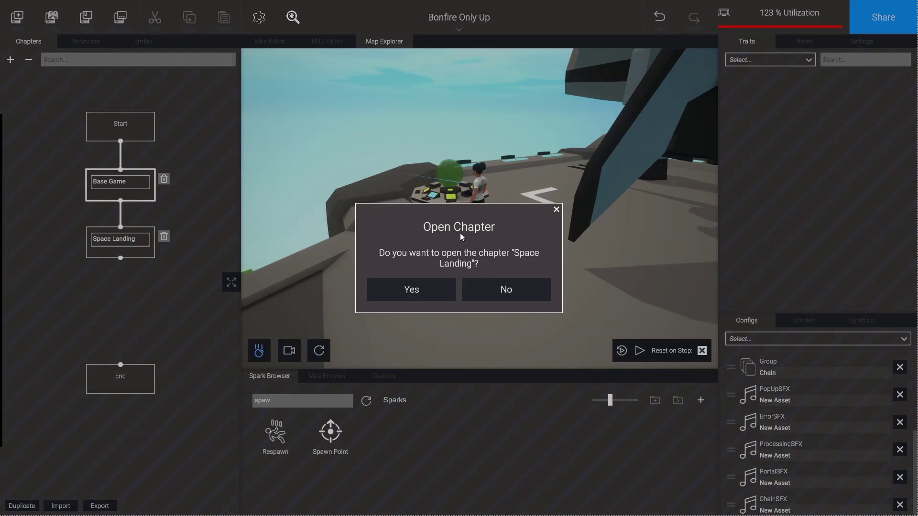
left_click(408, 286)
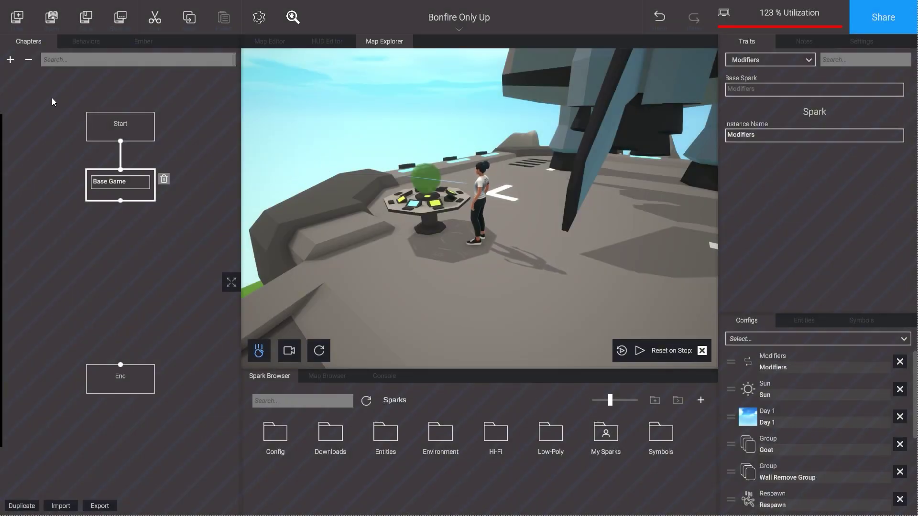
- Add a new chapter below Base Game, name it Space Landing, and link Base Game to it
left_click(11, 61)
left_click_drag(139, 176, 140, 255)
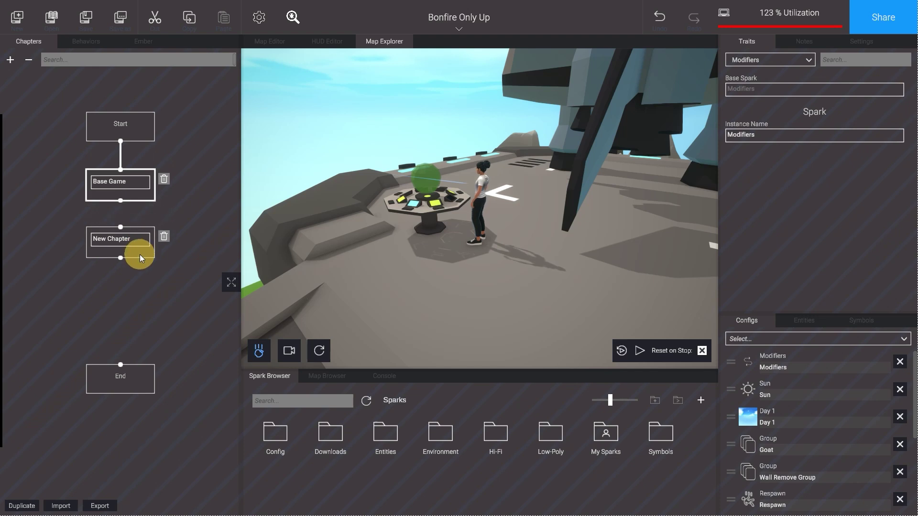
double_click(142, 239)
type("Space La")
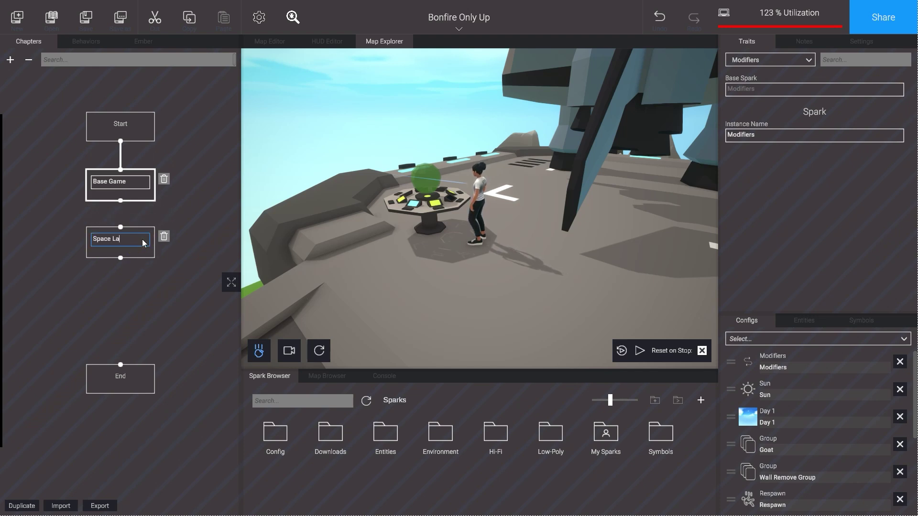
type("nding")
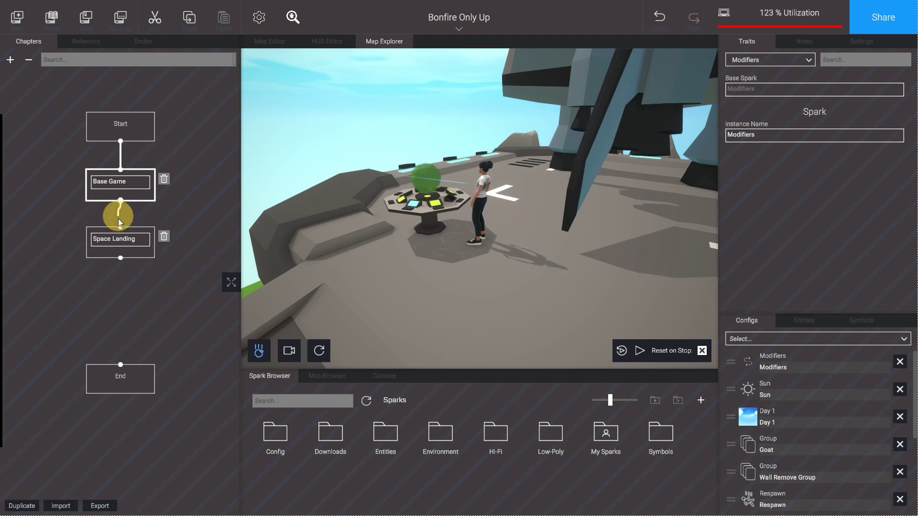
left_click_drag(119, 222, 120, 227)
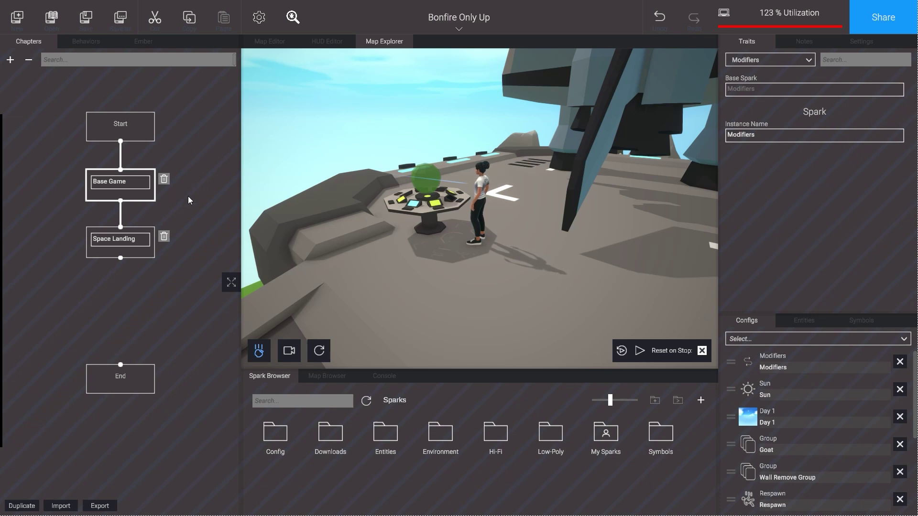
- In Base Game's behaviors, add a Change Chapter modifier targeting Space Landing and link the control table's Audio node to it
left_click(86, 42)
left_click(139, 136)
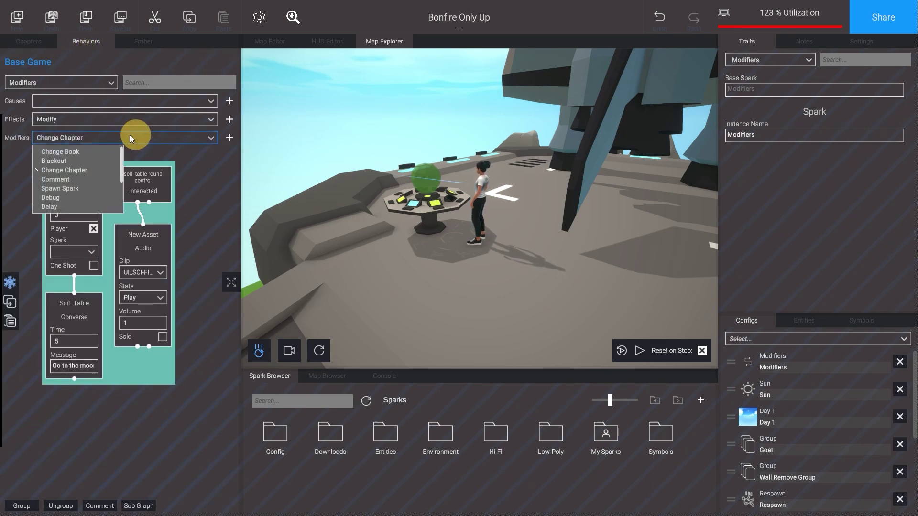
left_click(76, 171)
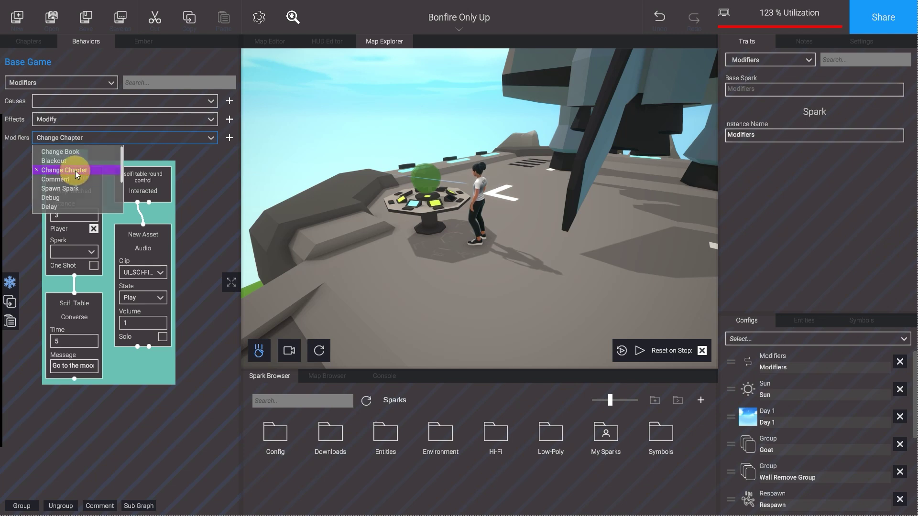
left_click_drag(230, 138, 152, 388)
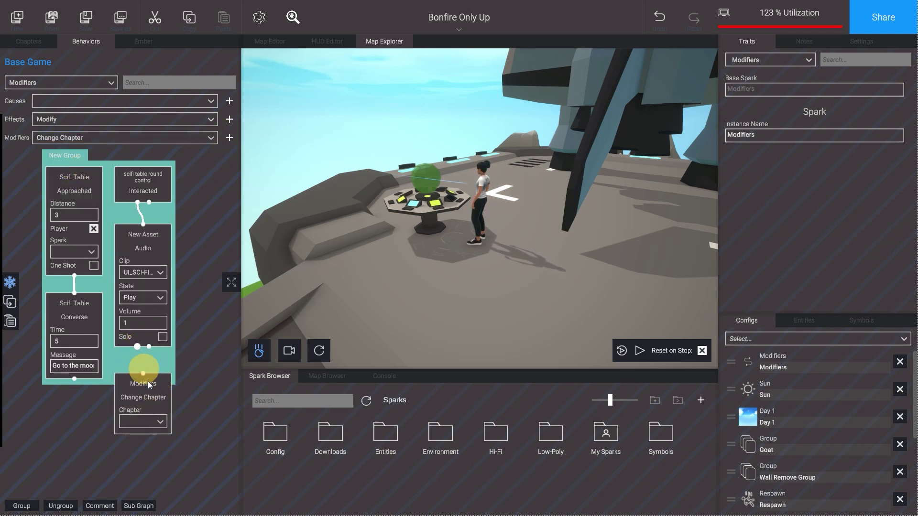
left_click(146, 422)
left_click(156, 454)
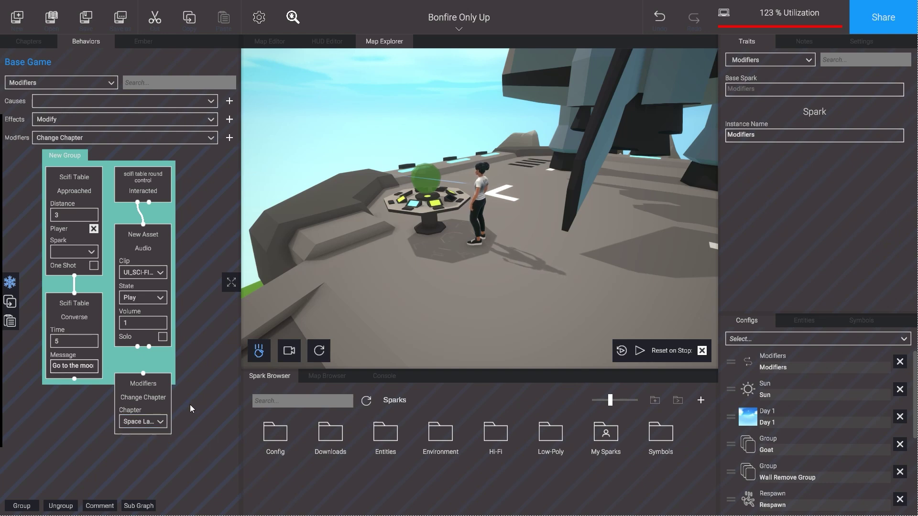
left_click_drag(138, 346, 141, 369)
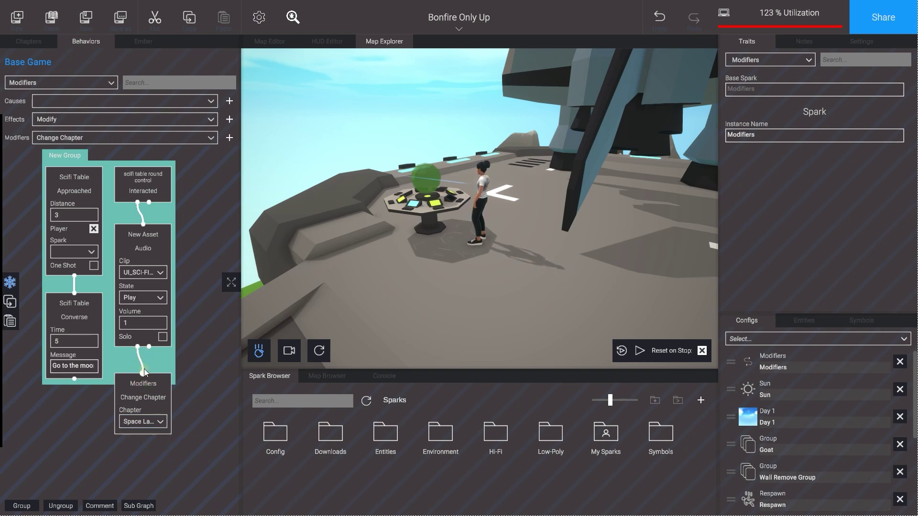
- Playtest the chapter change from Base Game to Space Landing and end the playtest
middle_click_drag(185, 321, 188, 332)
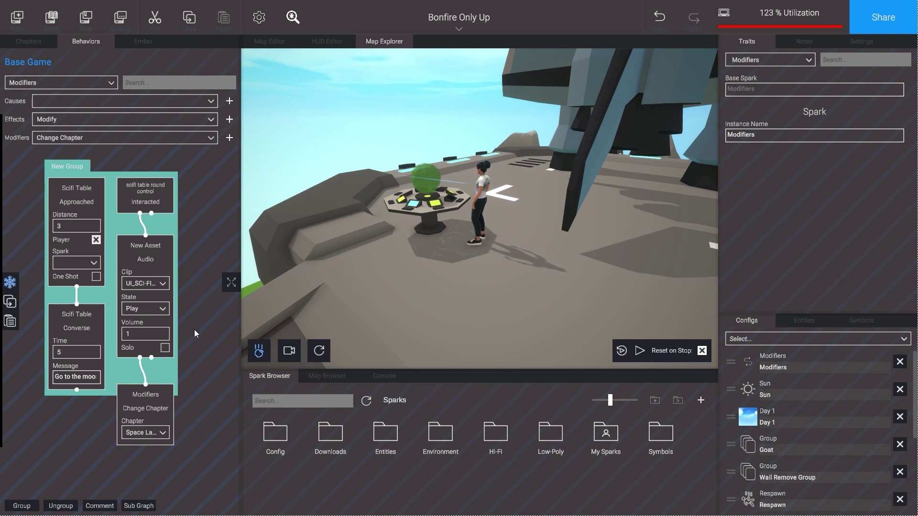
left_click(640, 350)
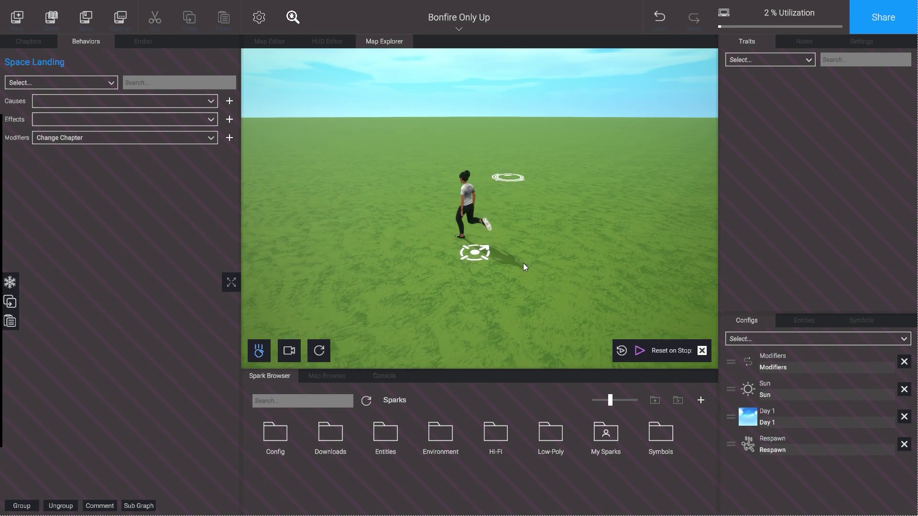
left_click(640, 350)
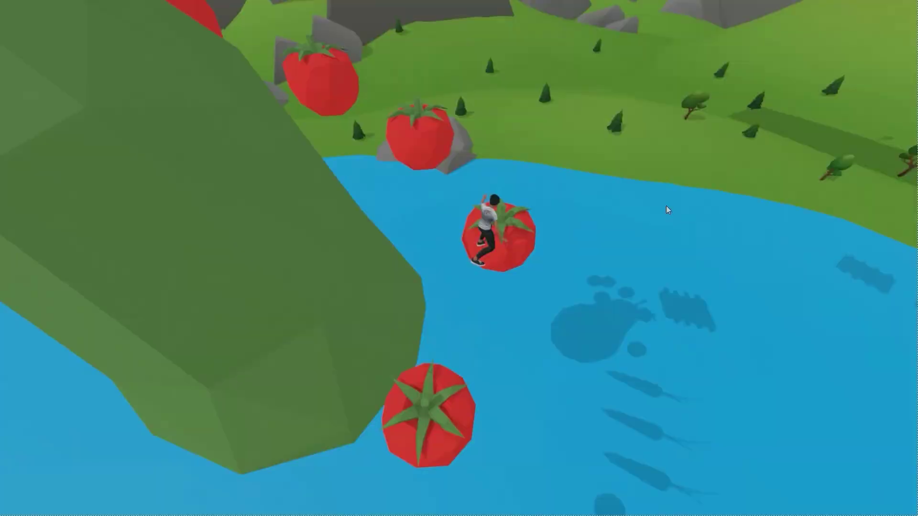